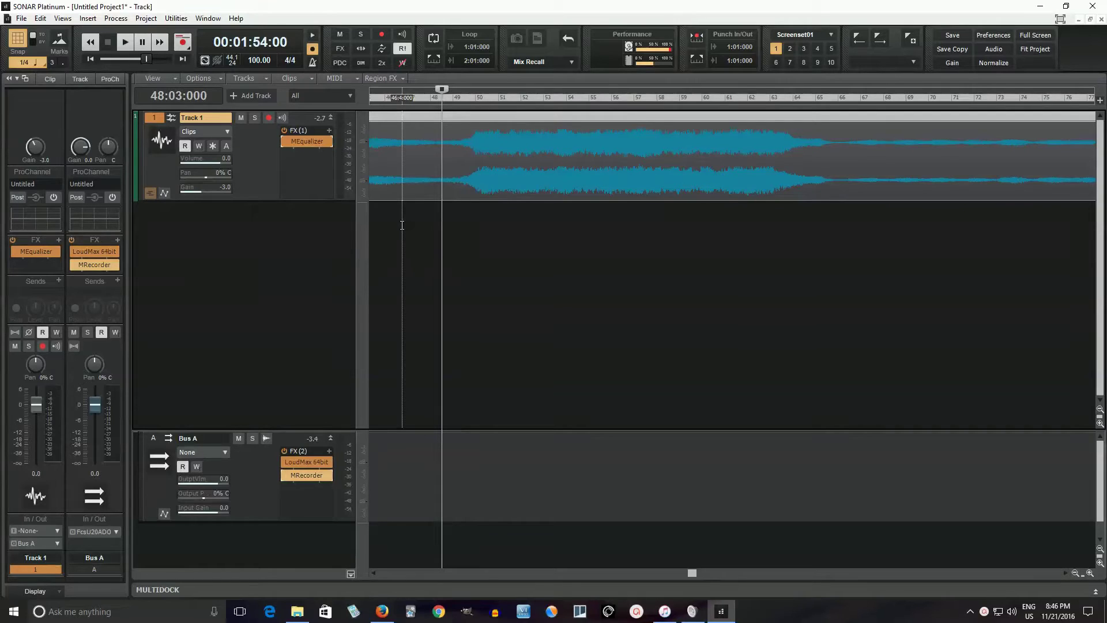
- Open MEqualizer from Track 1's FX bin and place its window over the track view
double_click(314, 142)
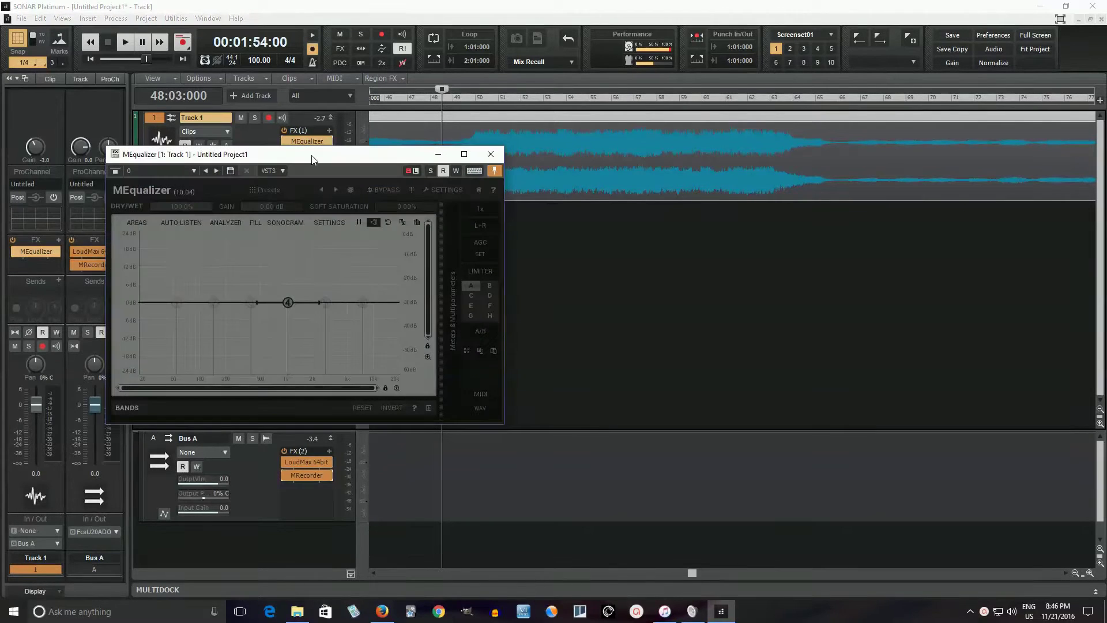
drag(311, 159, 589, 199)
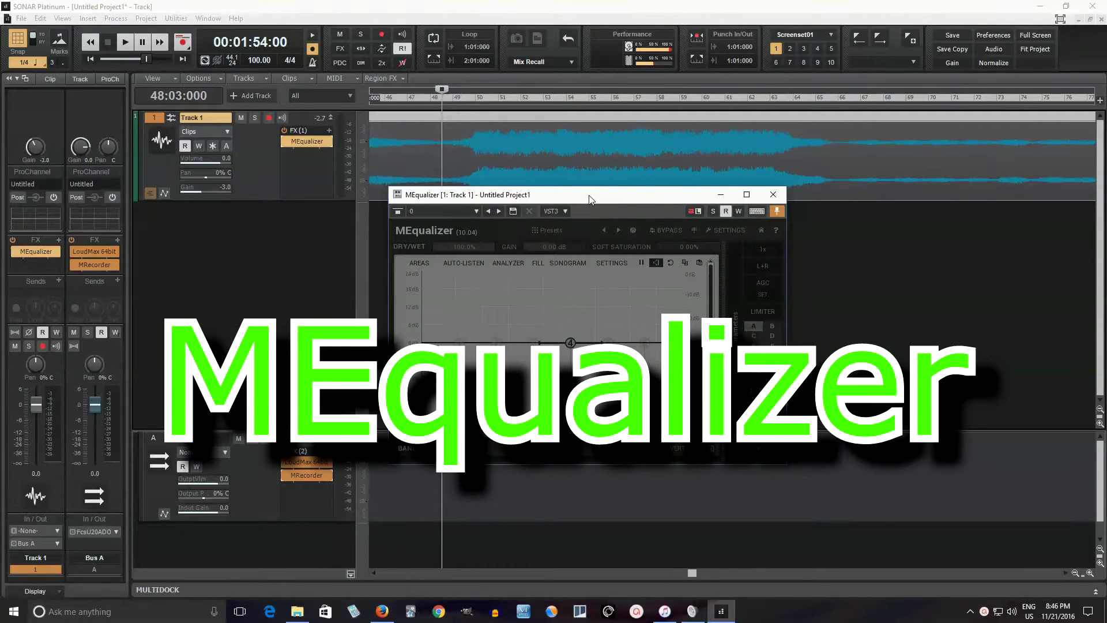
drag(590, 200, 569, 161)
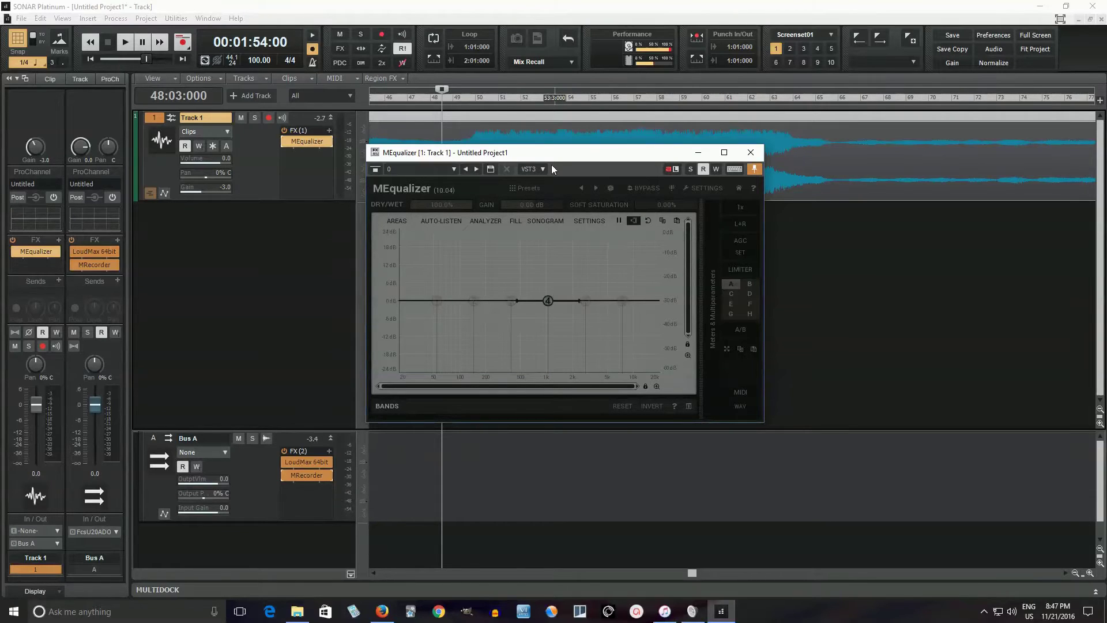
drag(558, 160, 585, 248)
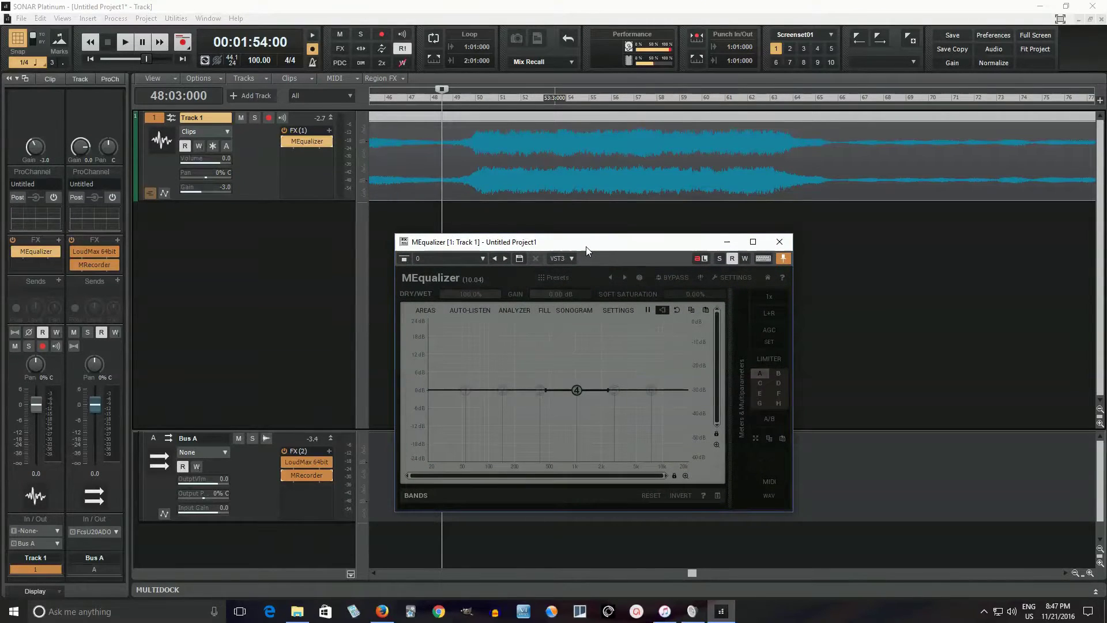
drag(586, 247, 571, 217)
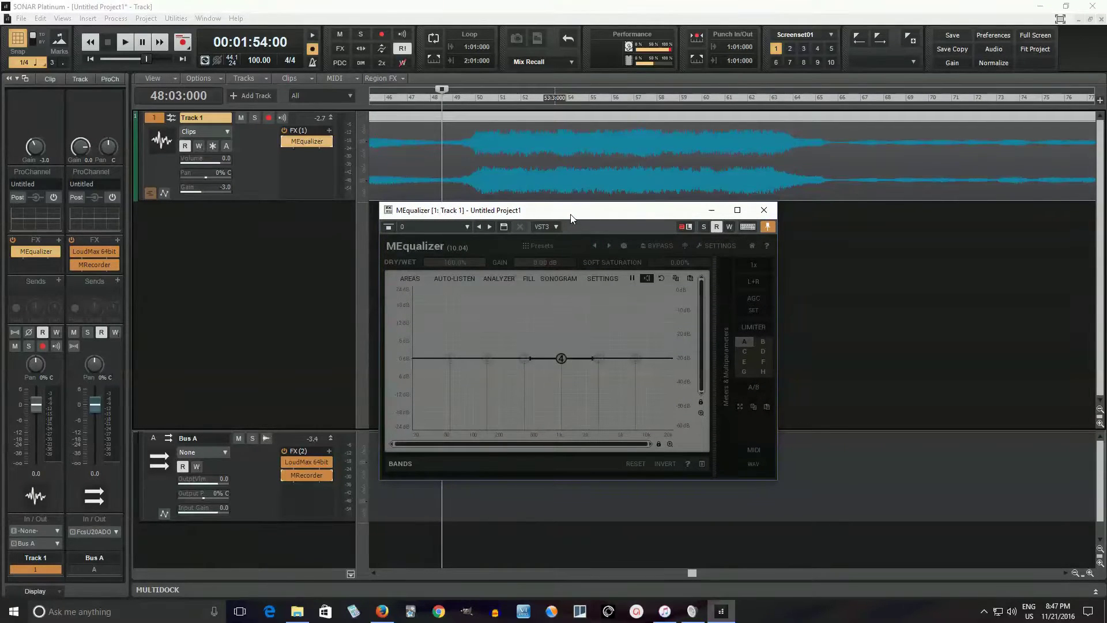
- In Band 4 Settings, raise the Q to 1.43 and limit band 4 to the LEFT channel
double_click(562, 359)
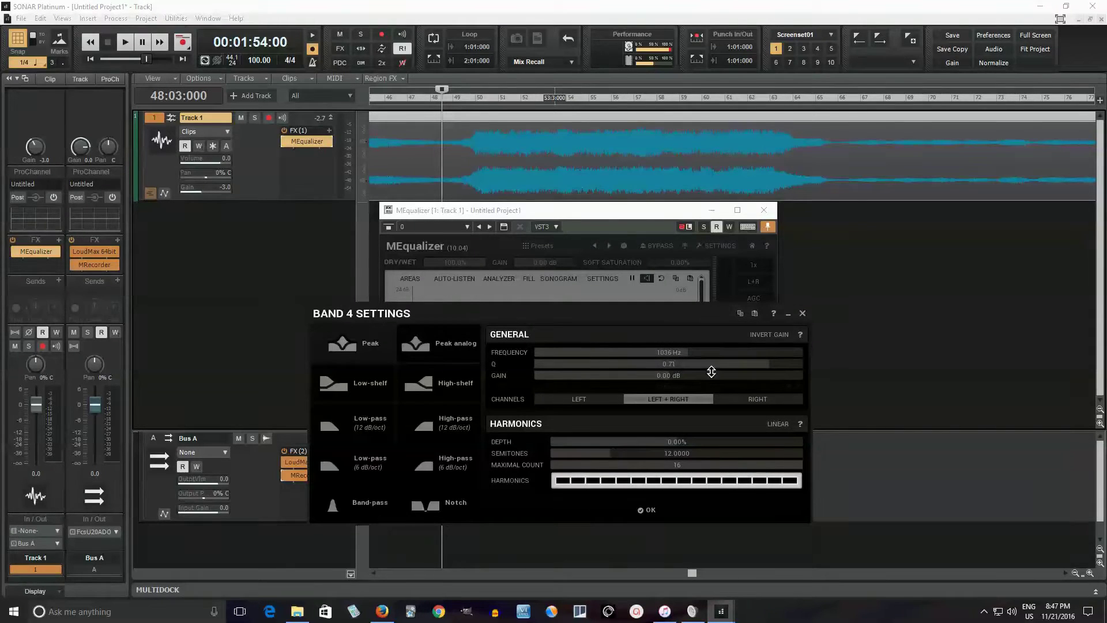
drag(720, 365, 714, 365)
drag(573, 316, 395, 301)
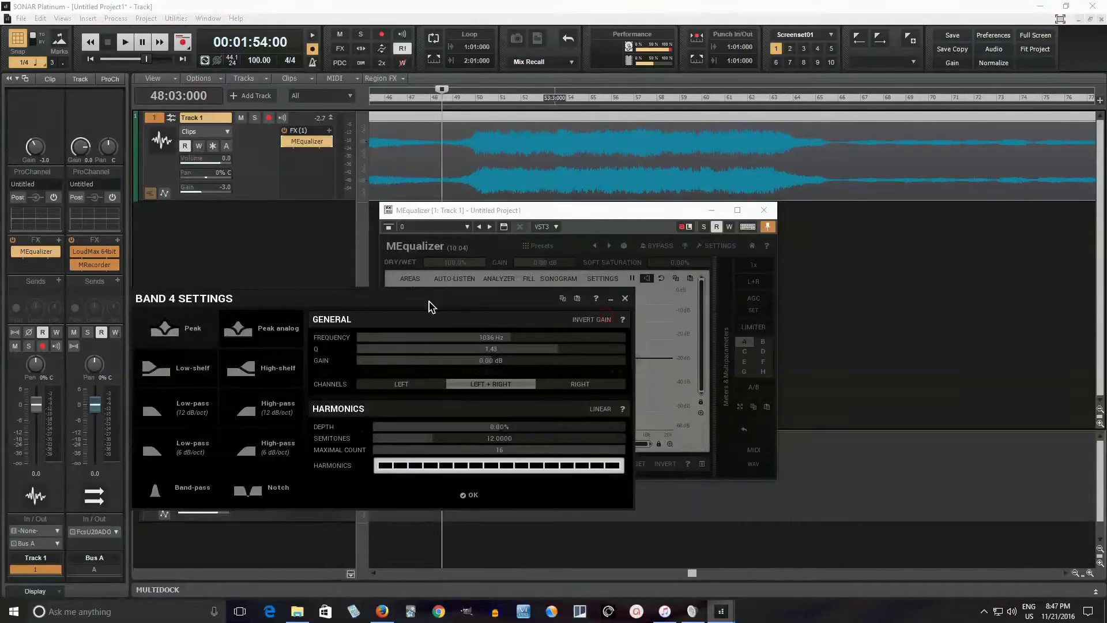
click(399, 392)
click(569, 390)
click(512, 390)
drag(480, 301, 507, 411)
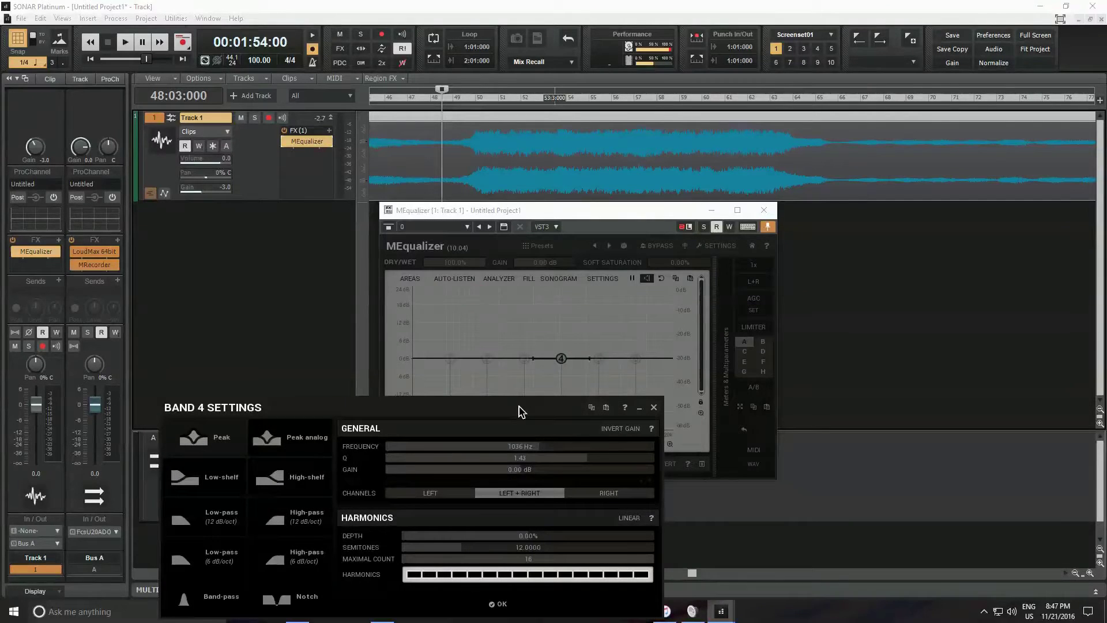
click(445, 494)
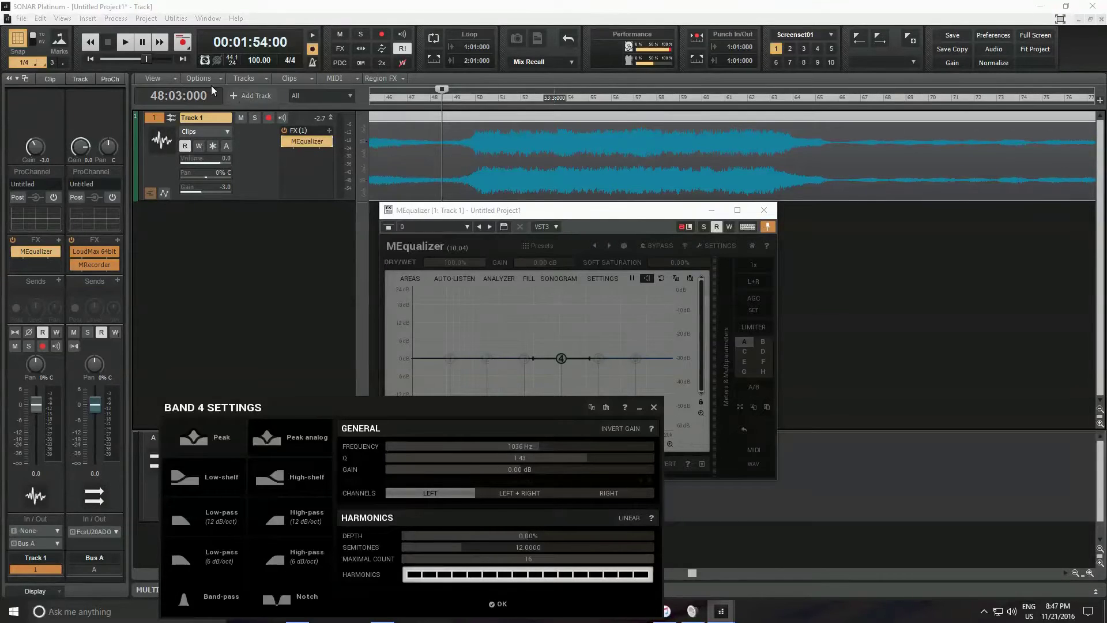
- During playback, boost band 4 to +8.77 dB at 2701 Hz, then disable it and close its settings
click(126, 42)
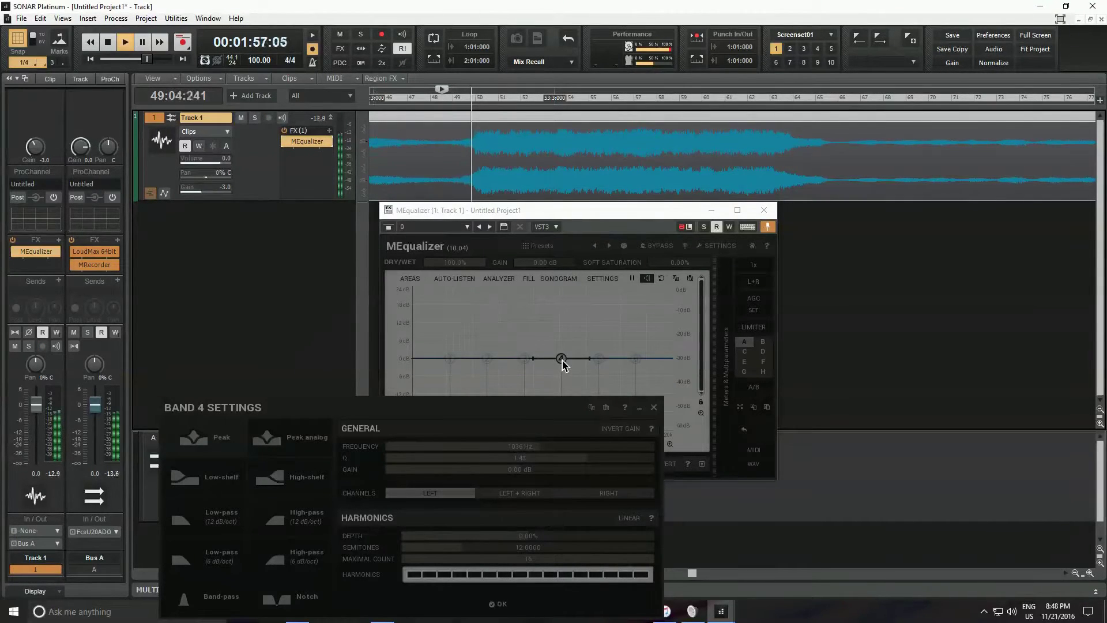
drag(561, 358, 595, 329)
key(space)
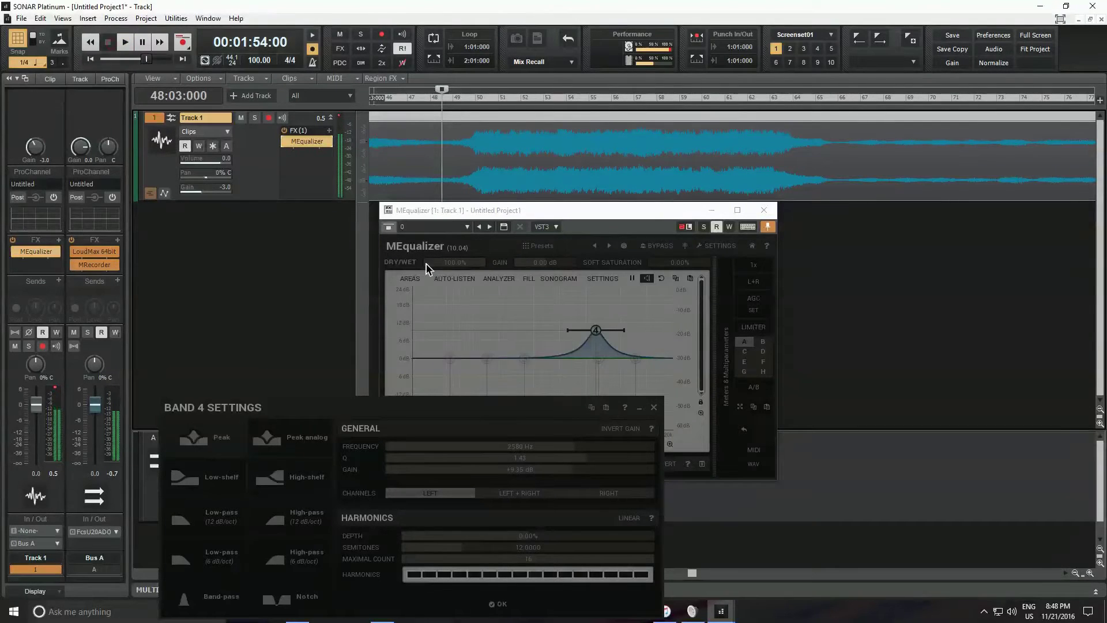
double_click(596, 331)
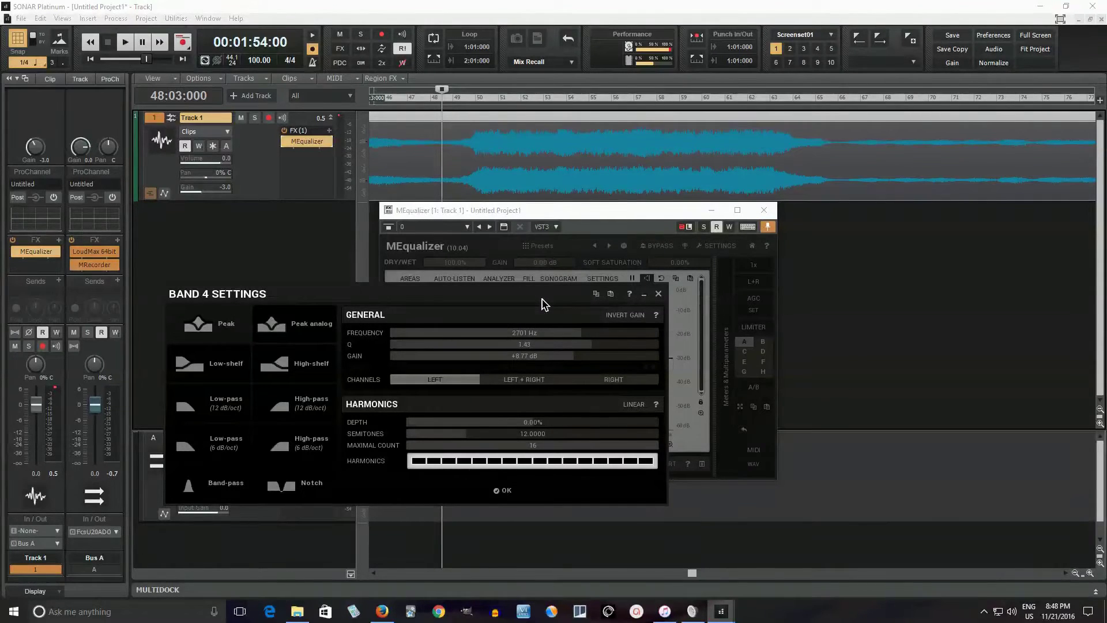
click(657, 293)
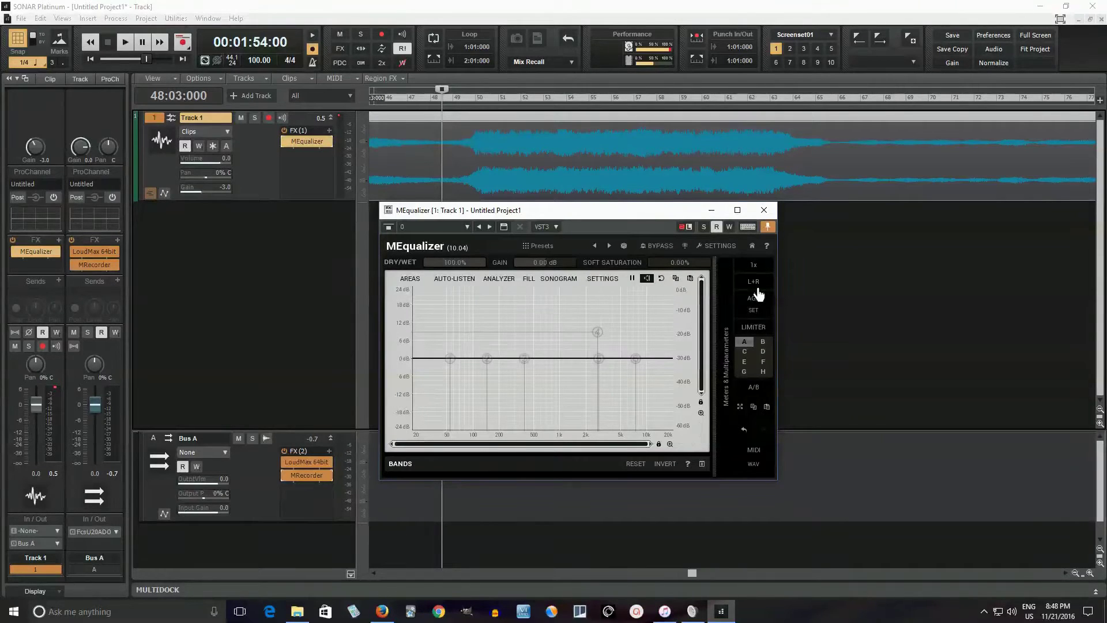
- Switch the equalizer from L+R to Mid + Side and set band 4 to process MID + SIDE
click(757, 292)
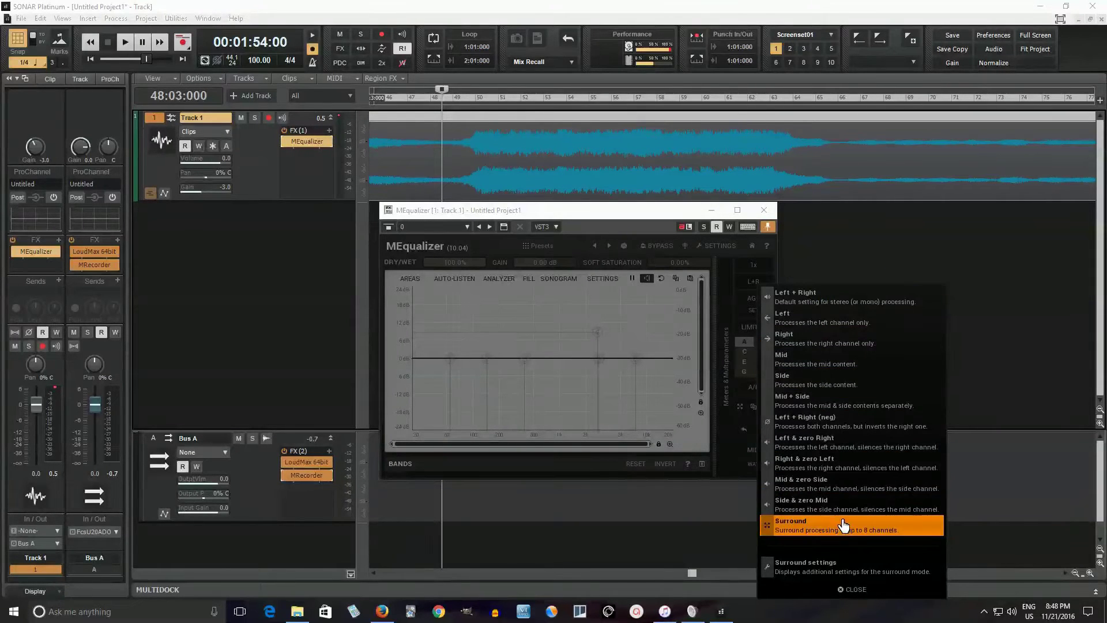
click(825, 403)
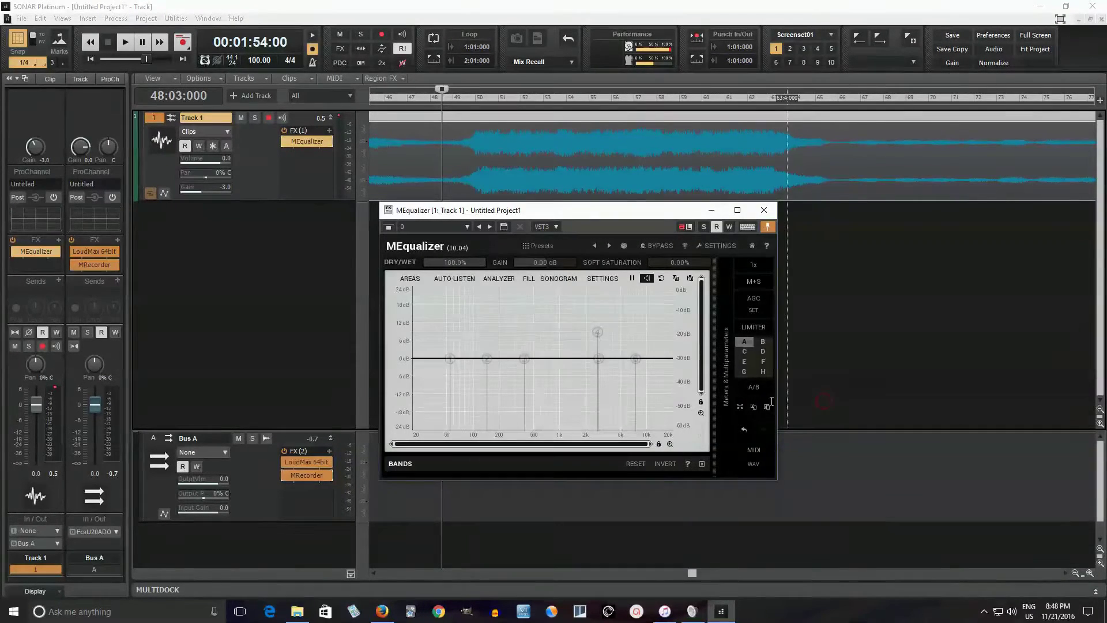
right_click(598, 334)
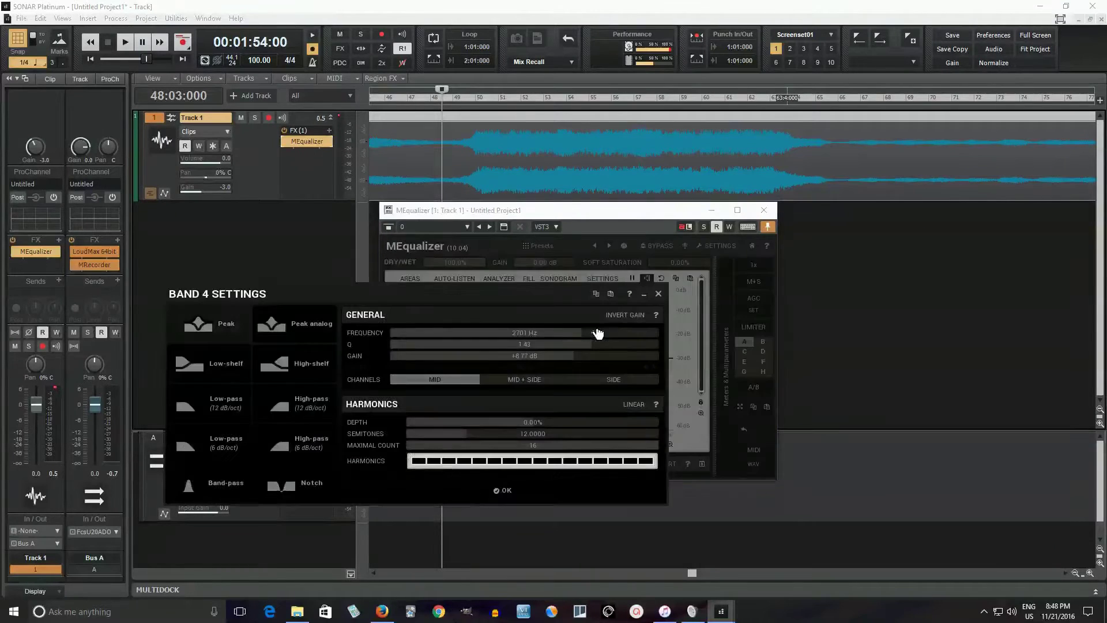
drag(390, 330, 381, 334)
click(408, 421)
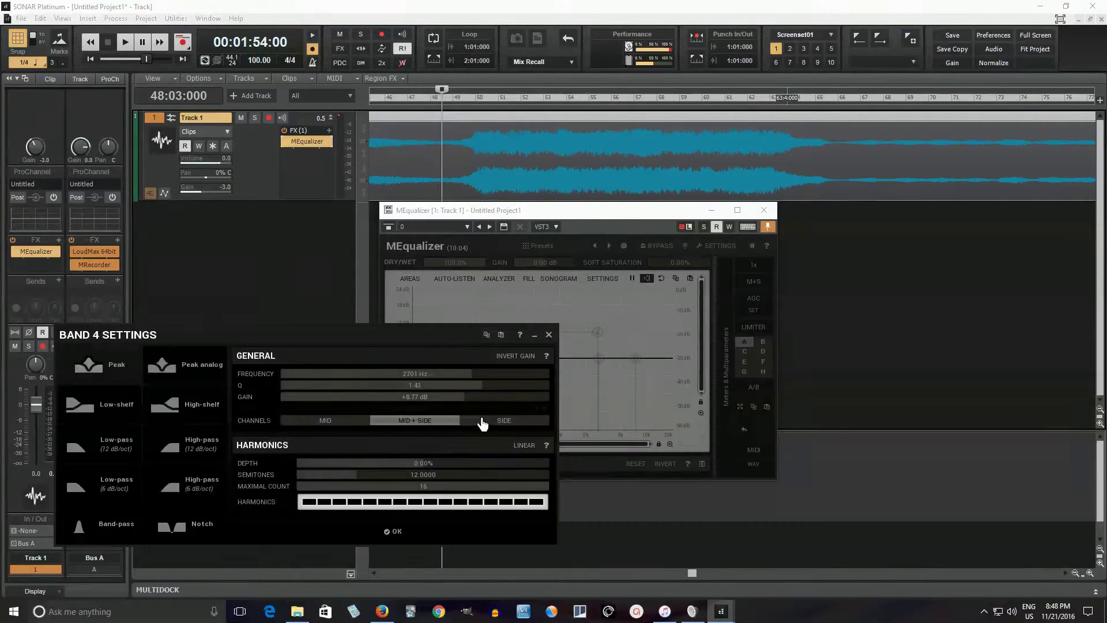
click(549, 335)
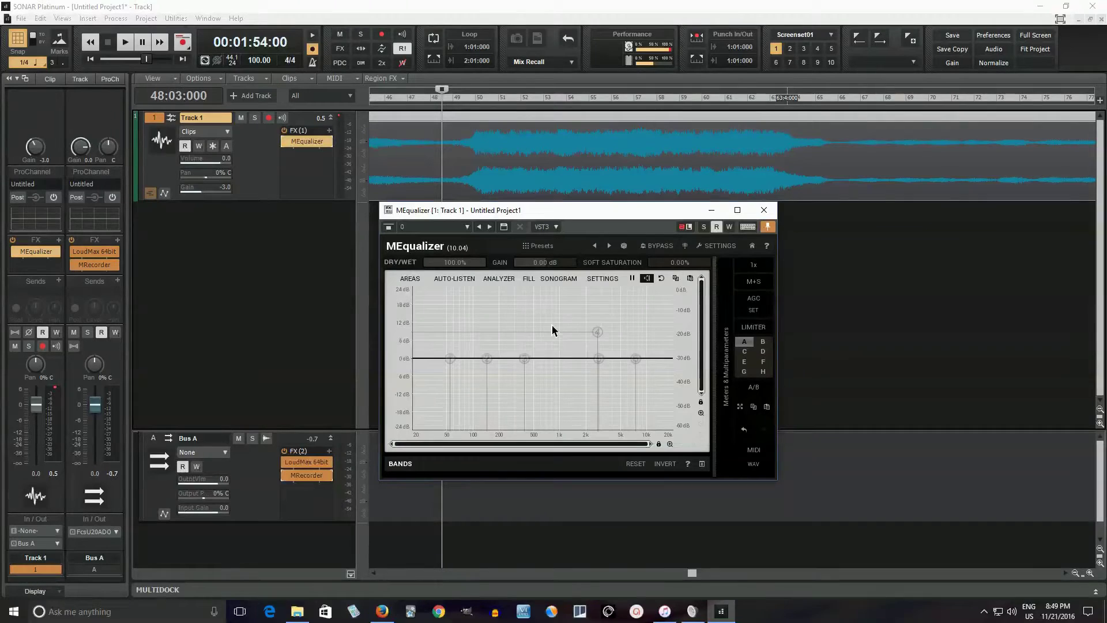
- Turn on the spectrum analyzer, play the track briefly, and check the analyzer settings
click(514, 281)
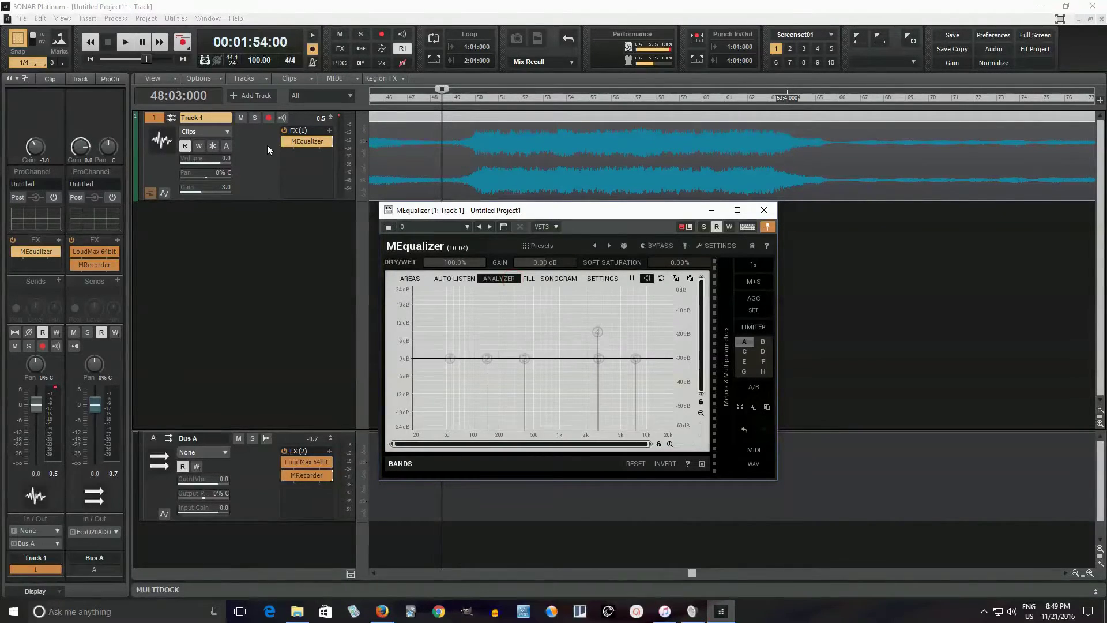
click(125, 43)
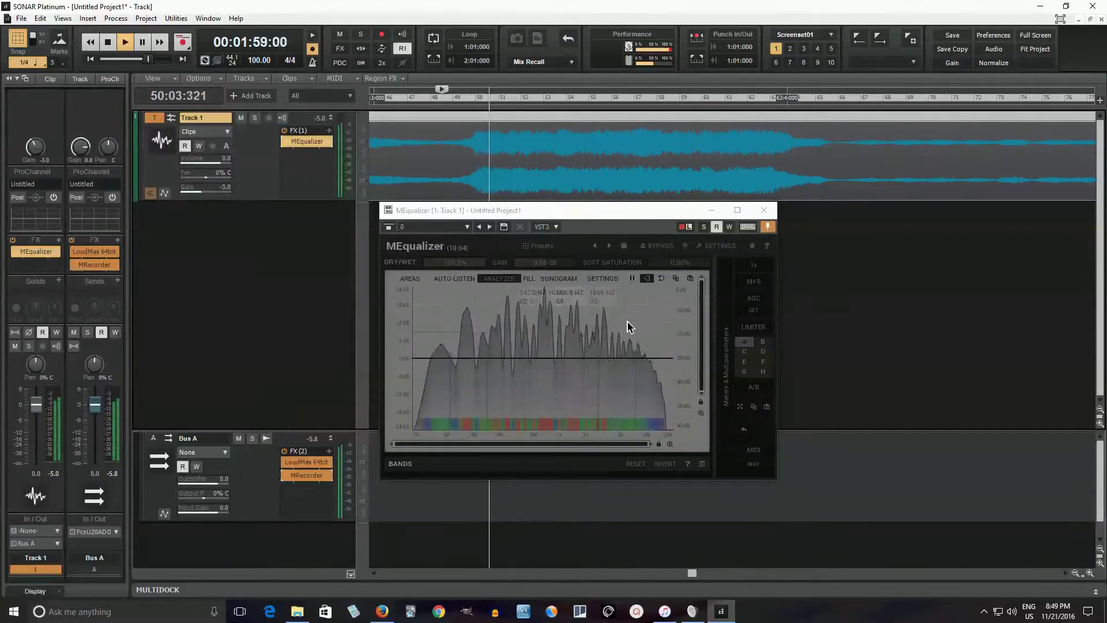
click(108, 47)
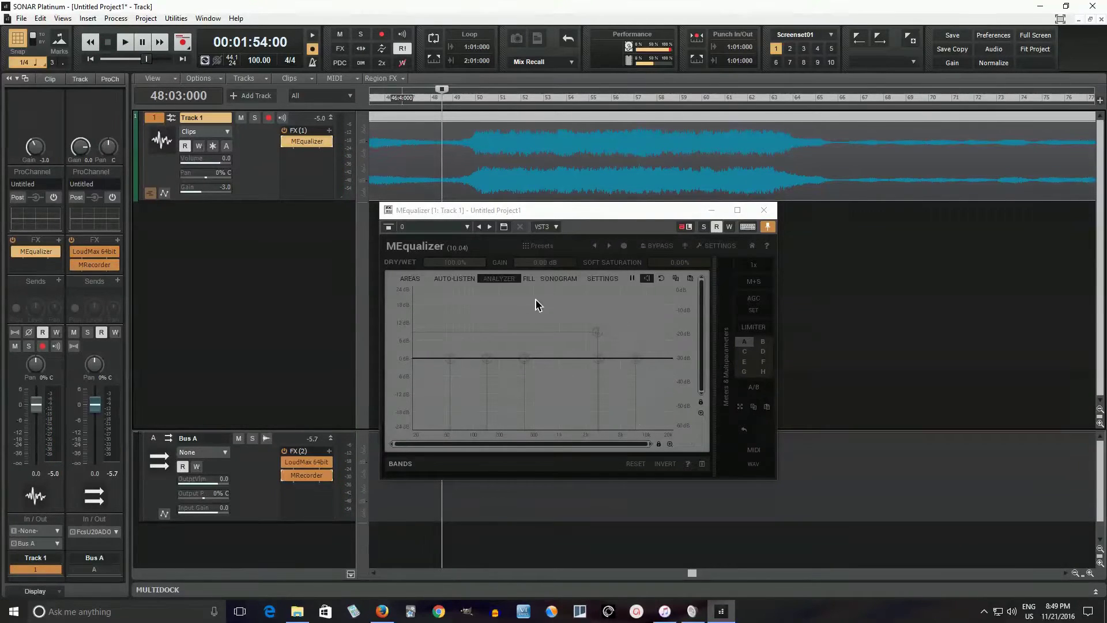
click(602, 279)
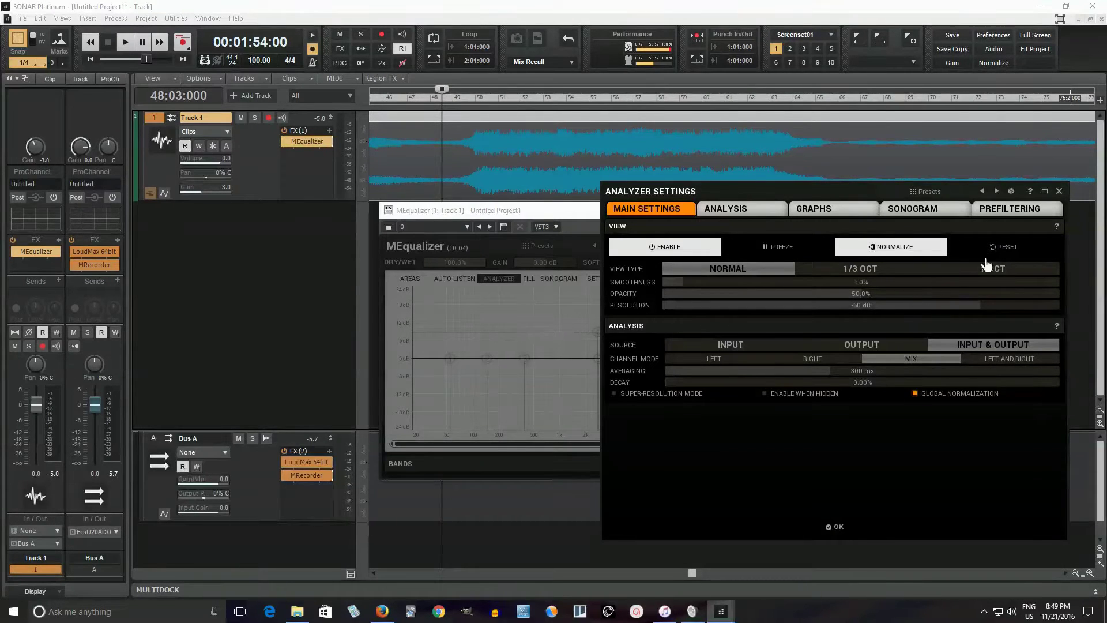
click(1058, 192)
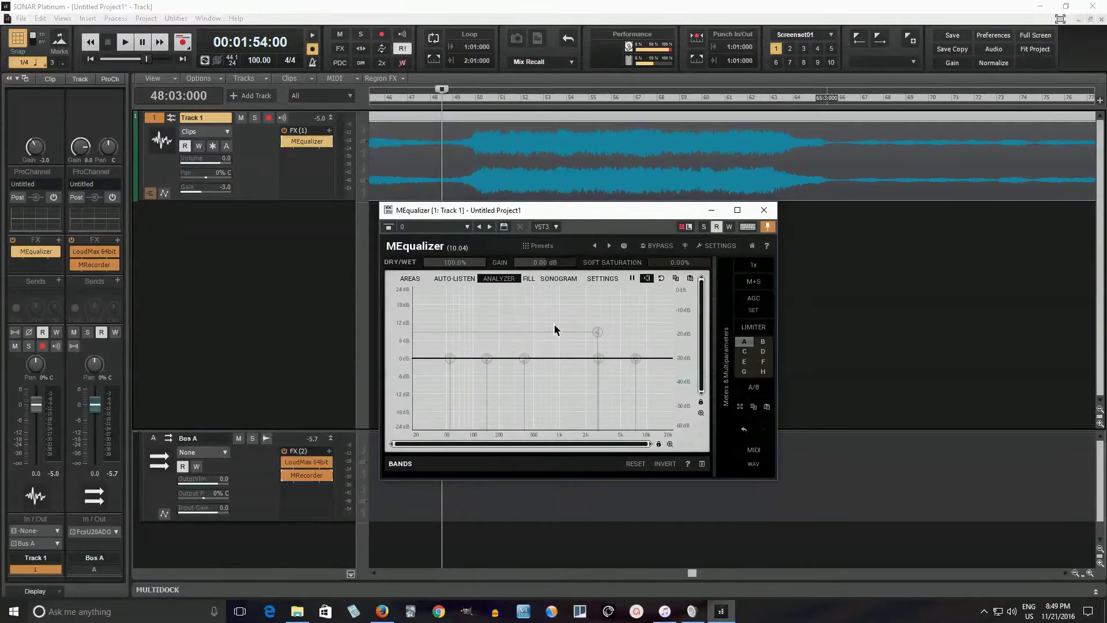
- During playback, cut notches near 1220 Hz (-12.82 dB) and 4208 Hz (-17.25 dB), then disable both
drag(597, 331, 570, 358)
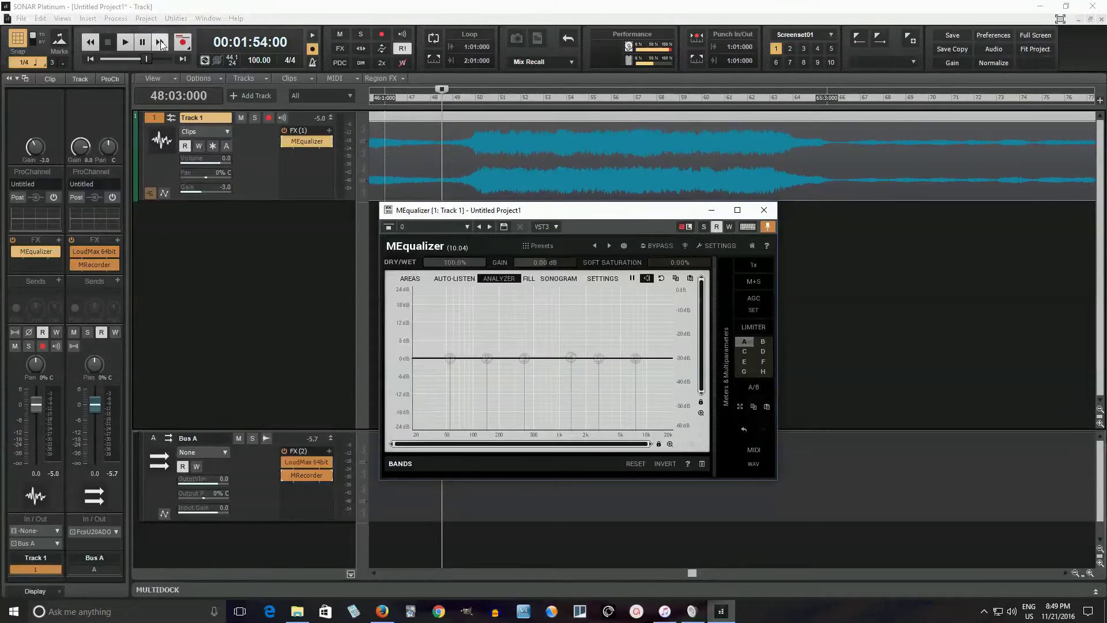
click(127, 42)
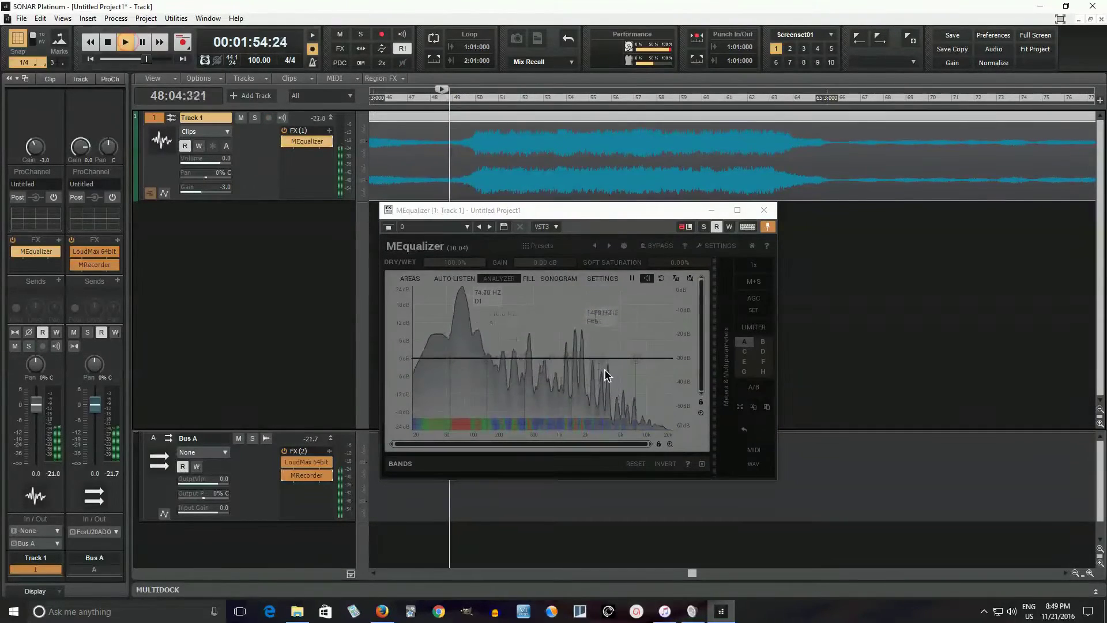
drag(568, 358, 568, 403)
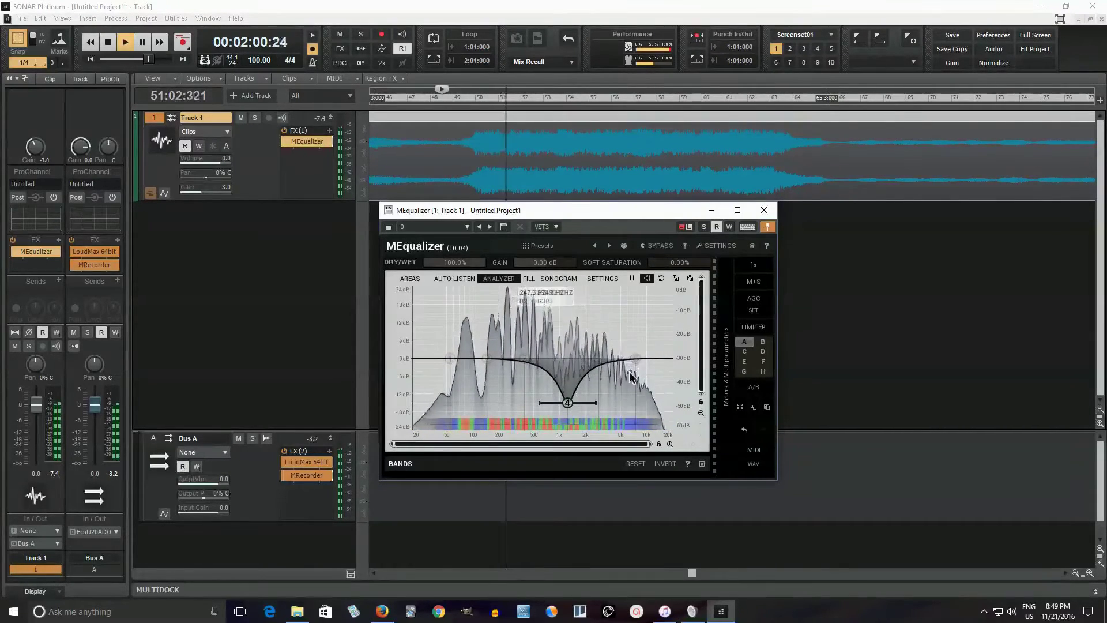
drag(634, 357, 614, 409)
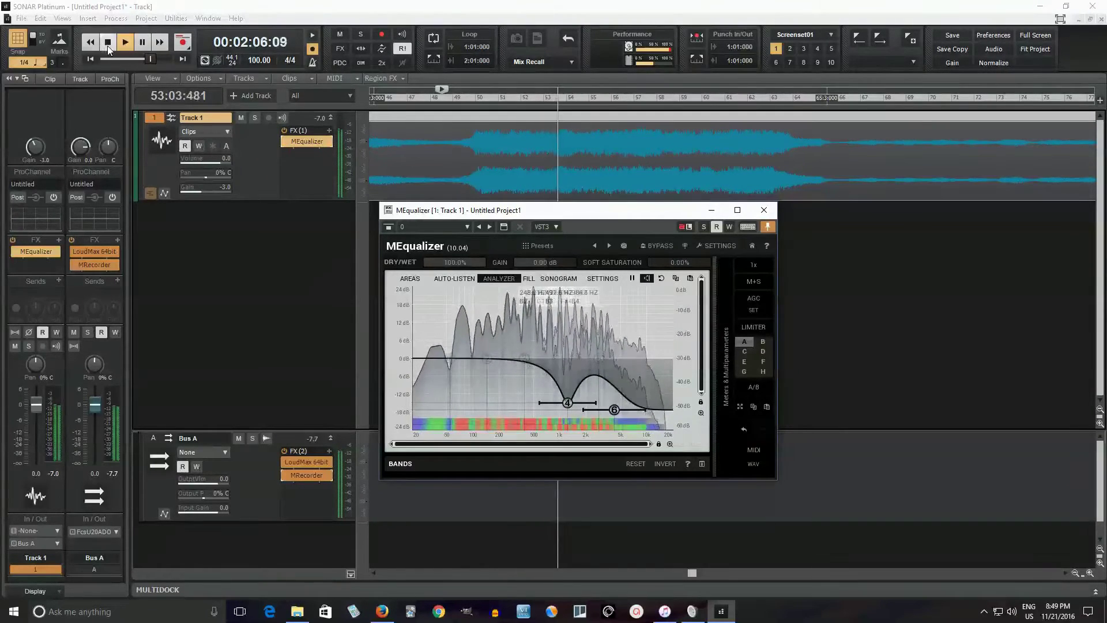
key(space)
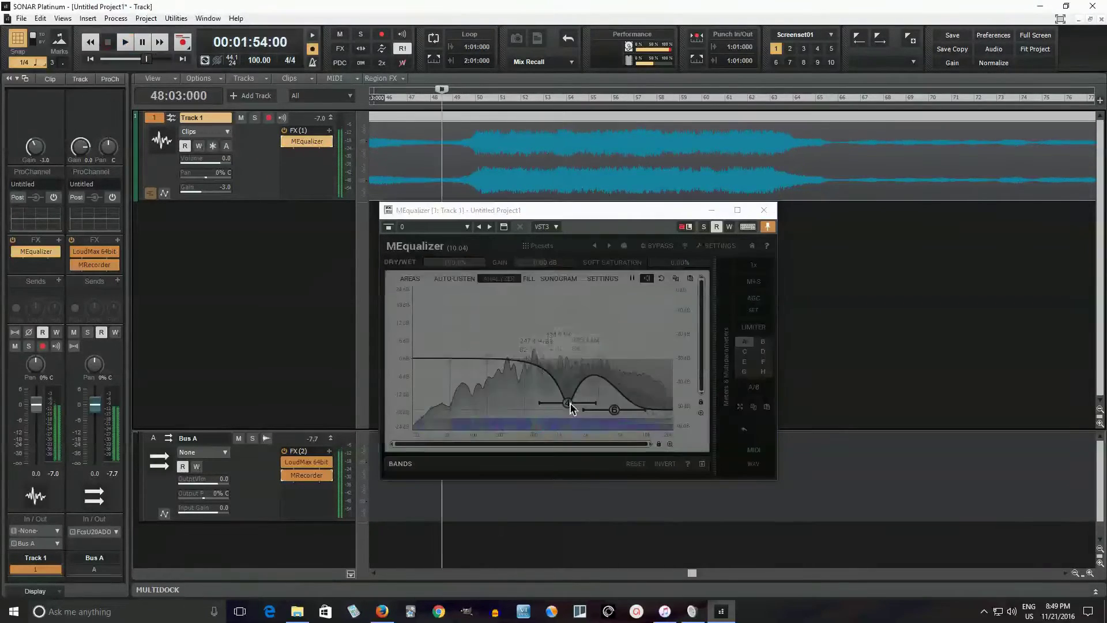
double_click(567, 402)
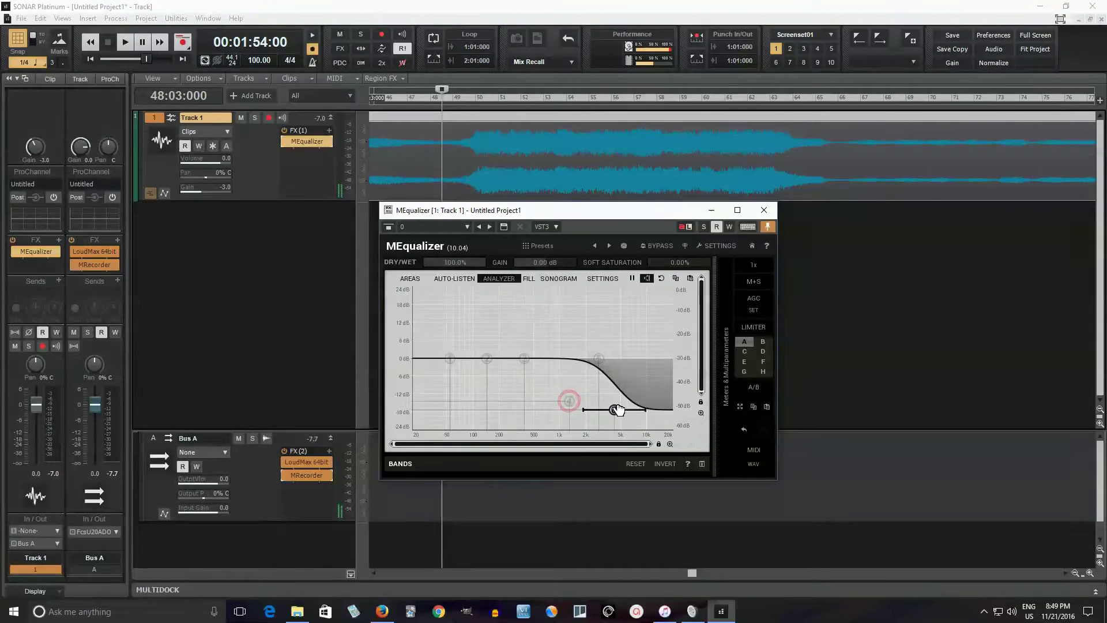
double_click(614, 409)
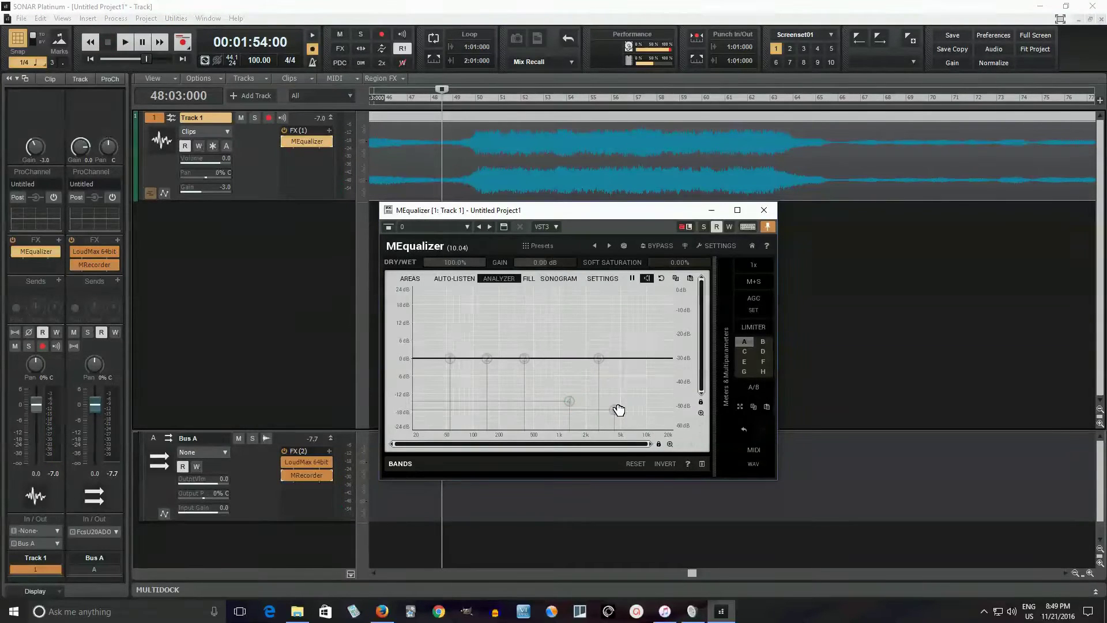
- Try the AREAS overlays: Frequencies, Drums, Keyboard 1 (top), then Drums again
click(420, 281)
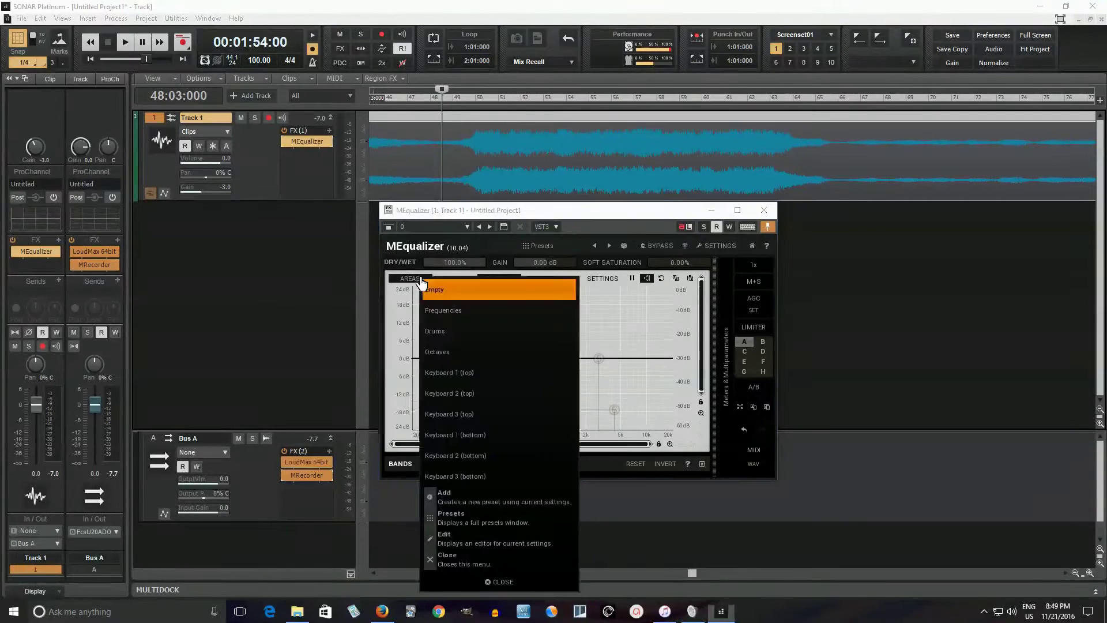
click(500, 313)
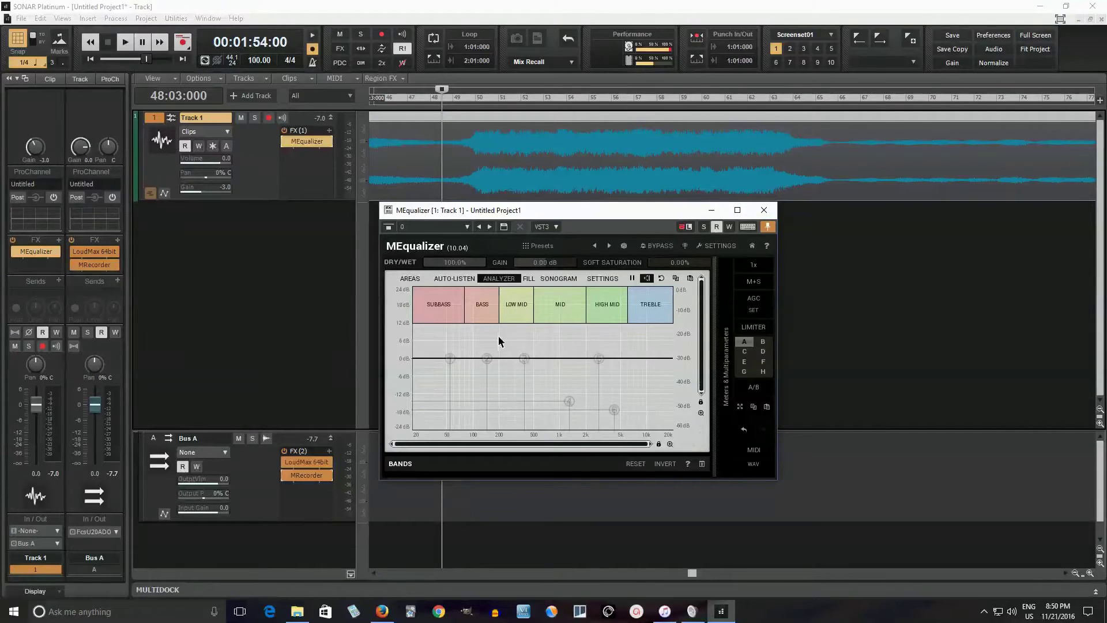
click(408, 283)
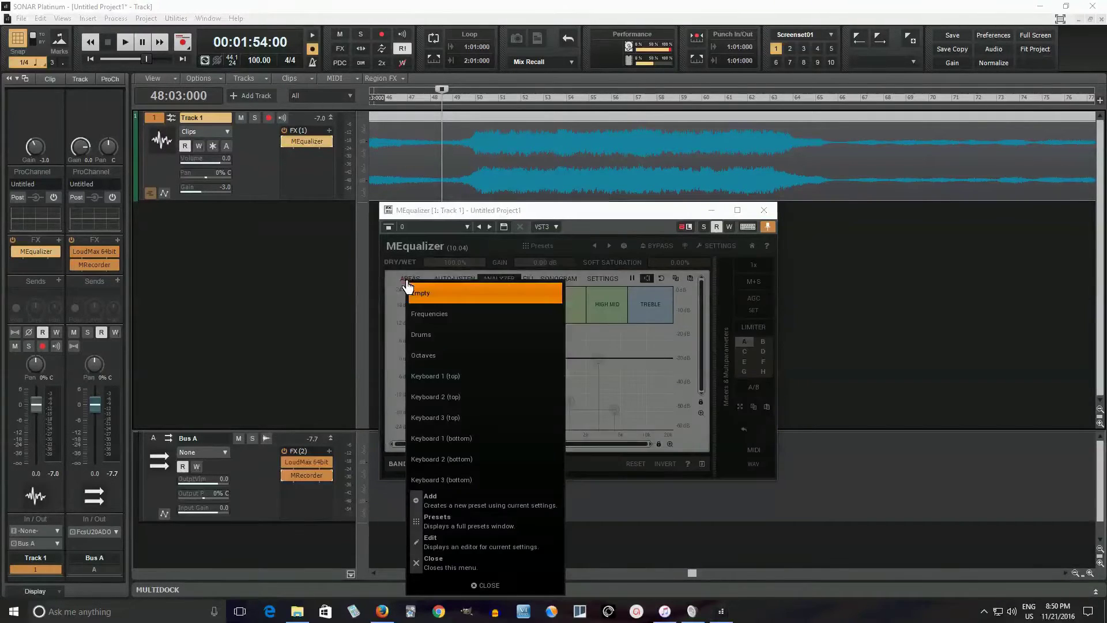
click(474, 342)
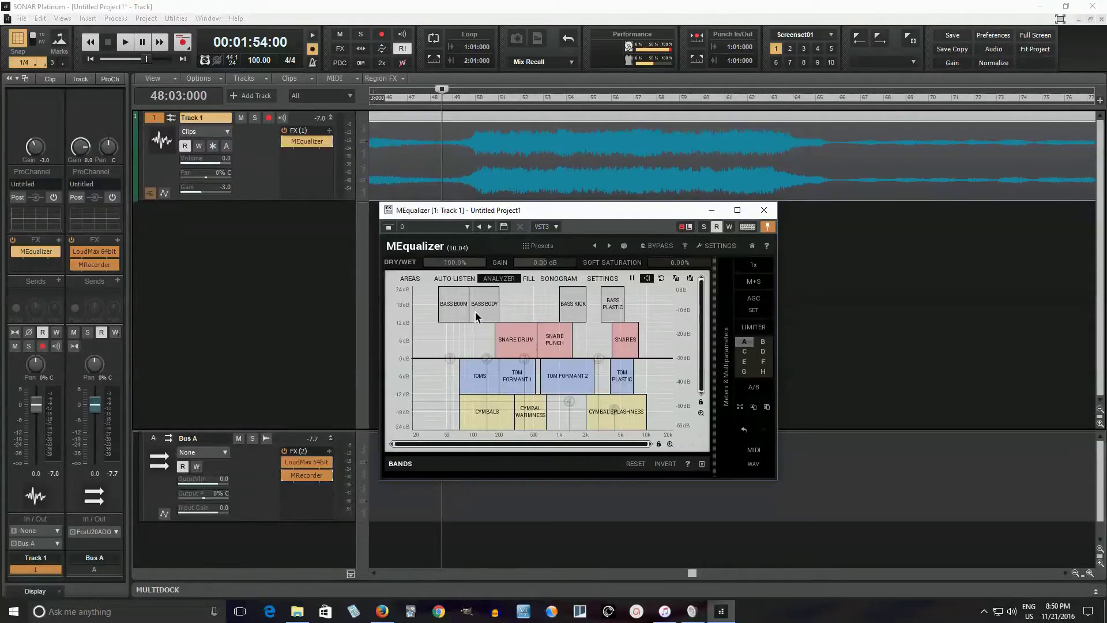
click(409, 278)
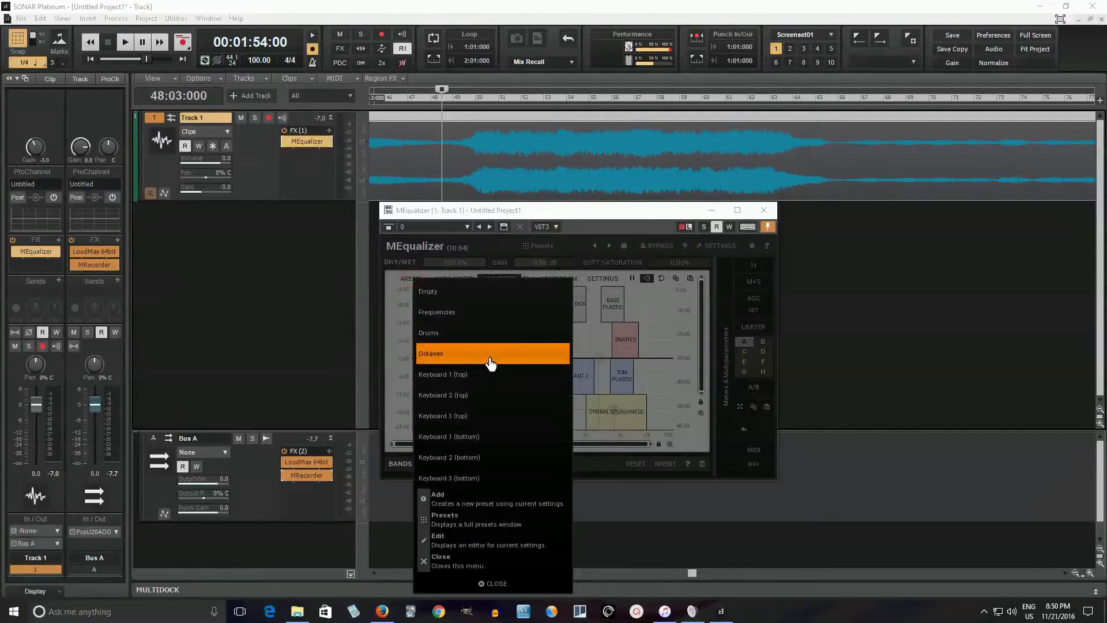
click(501, 375)
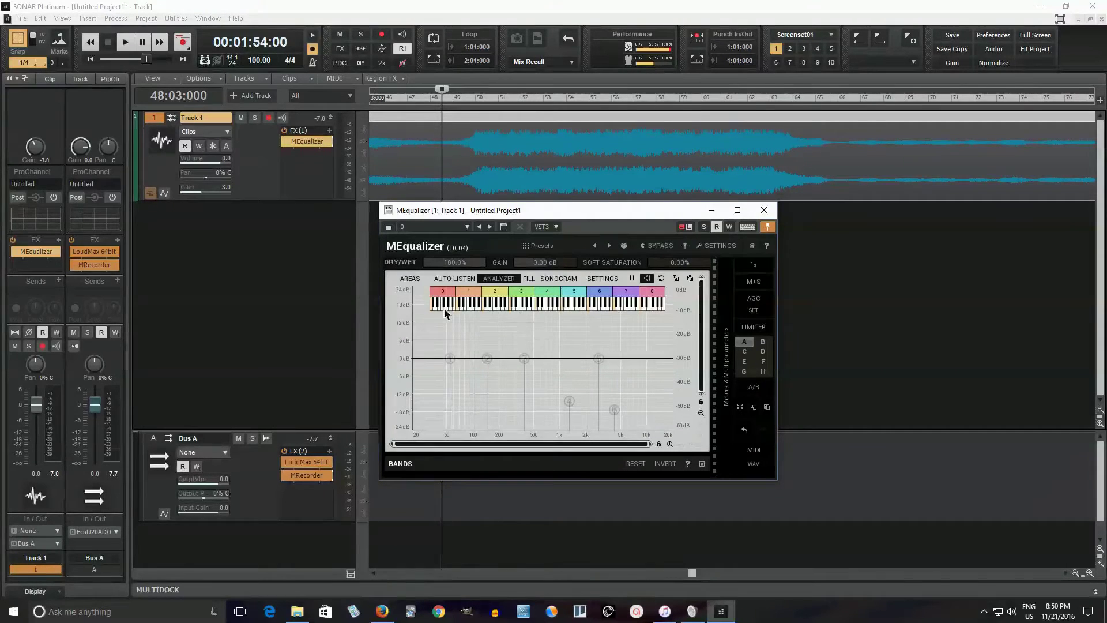
click(425, 281)
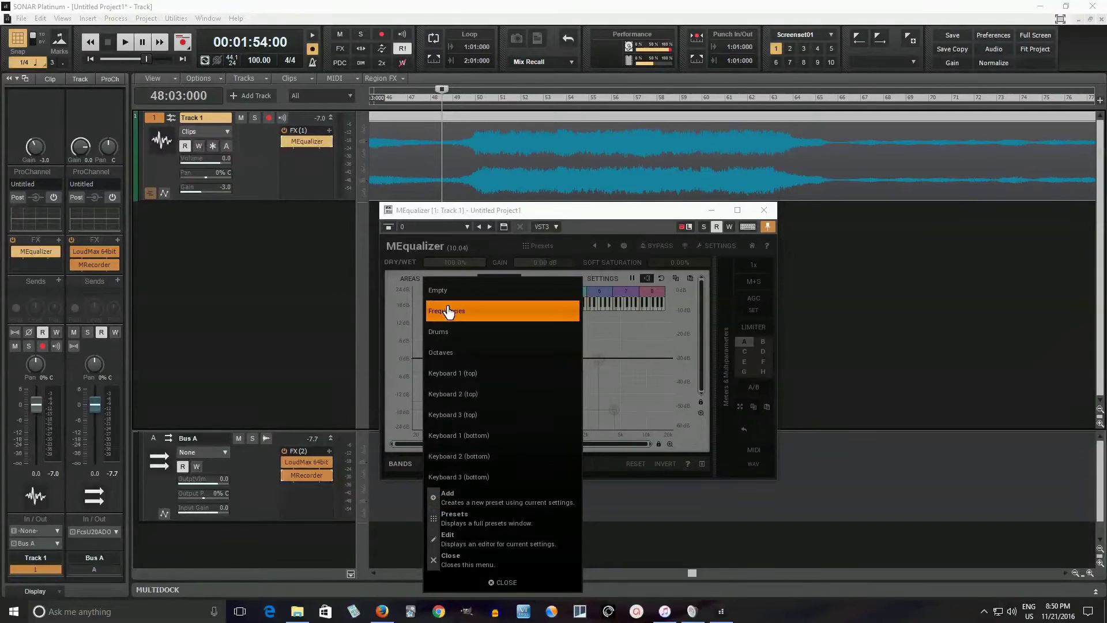
click(458, 332)
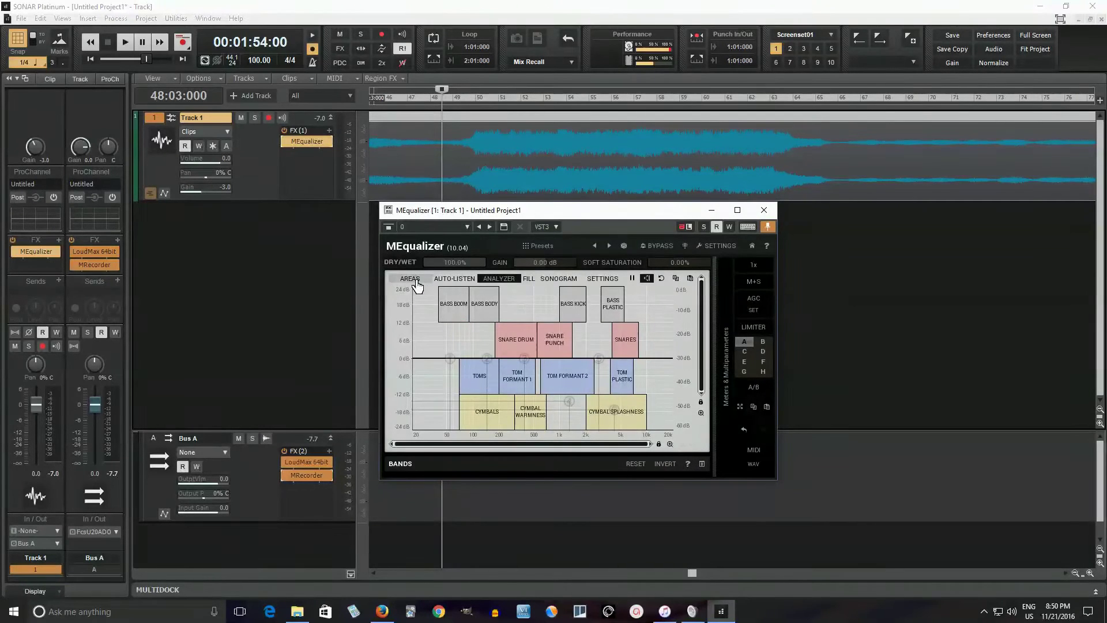
- Open the area editor and accept it with OK, then return the AREAS overlay to Frequencies
click(411, 279)
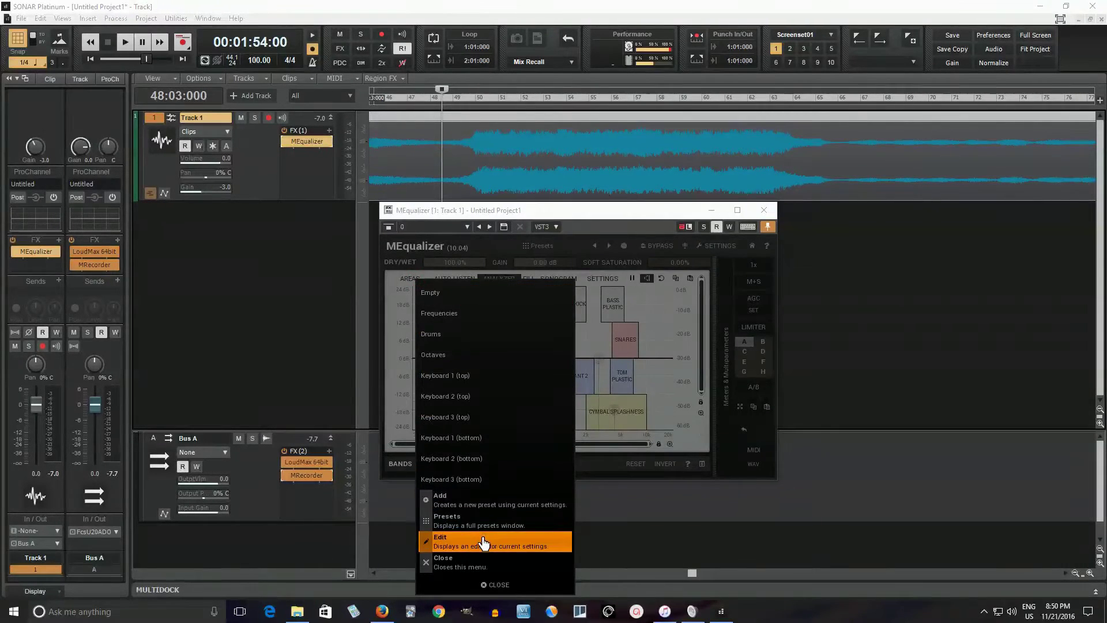
click(483, 542)
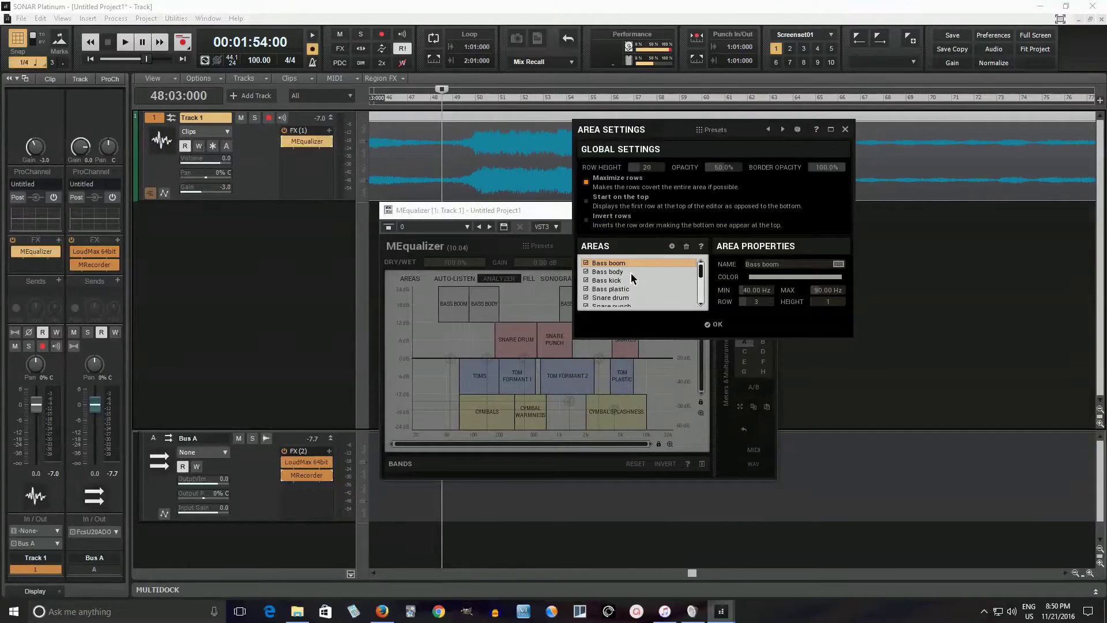
click(712, 325)
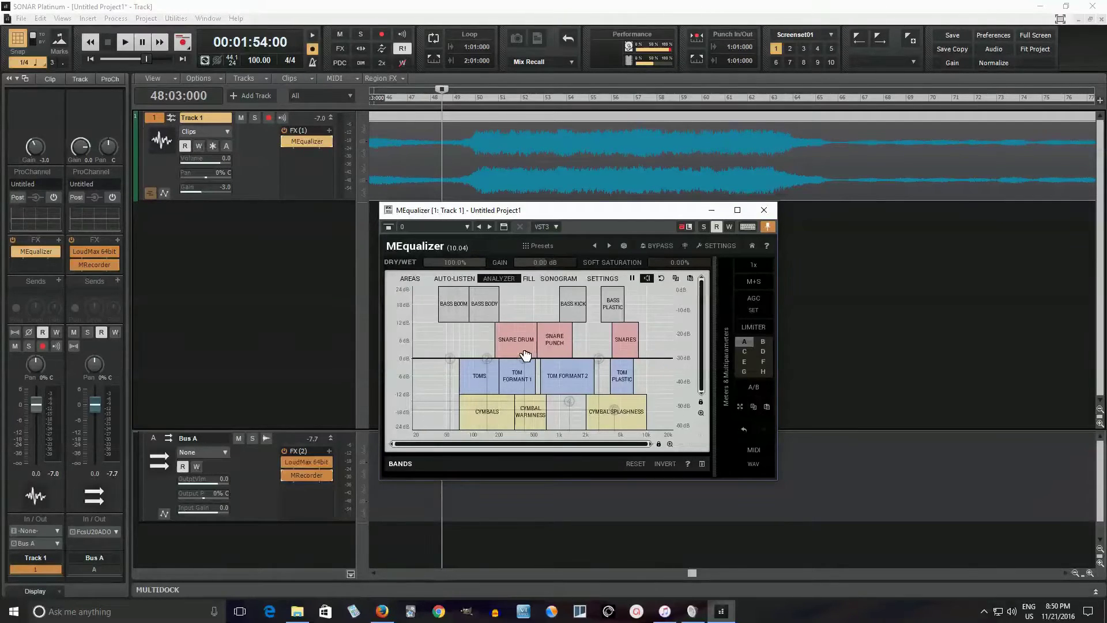
click(419, 279)
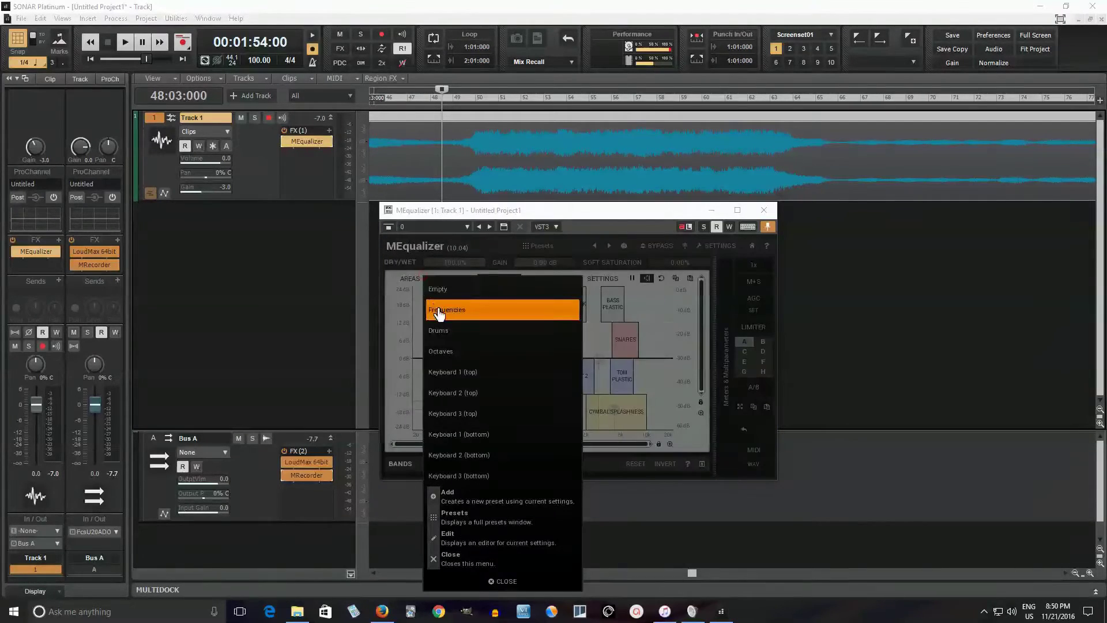
click(439, 310)
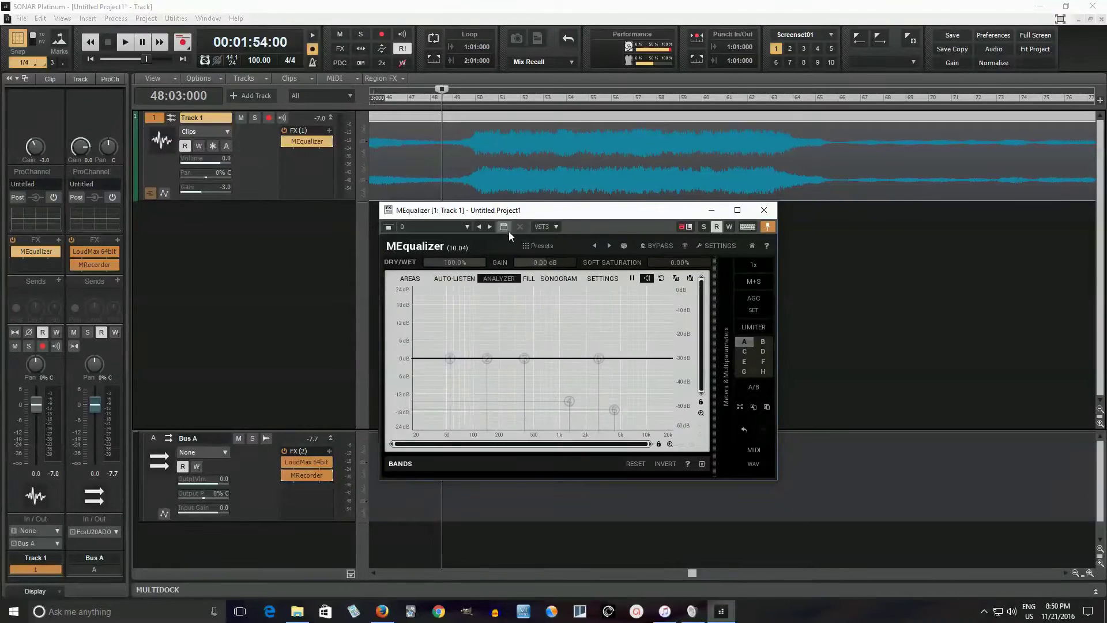
- Raise bands 4 and 6 back to 0 dB
drag(556, 212, 481, 232)
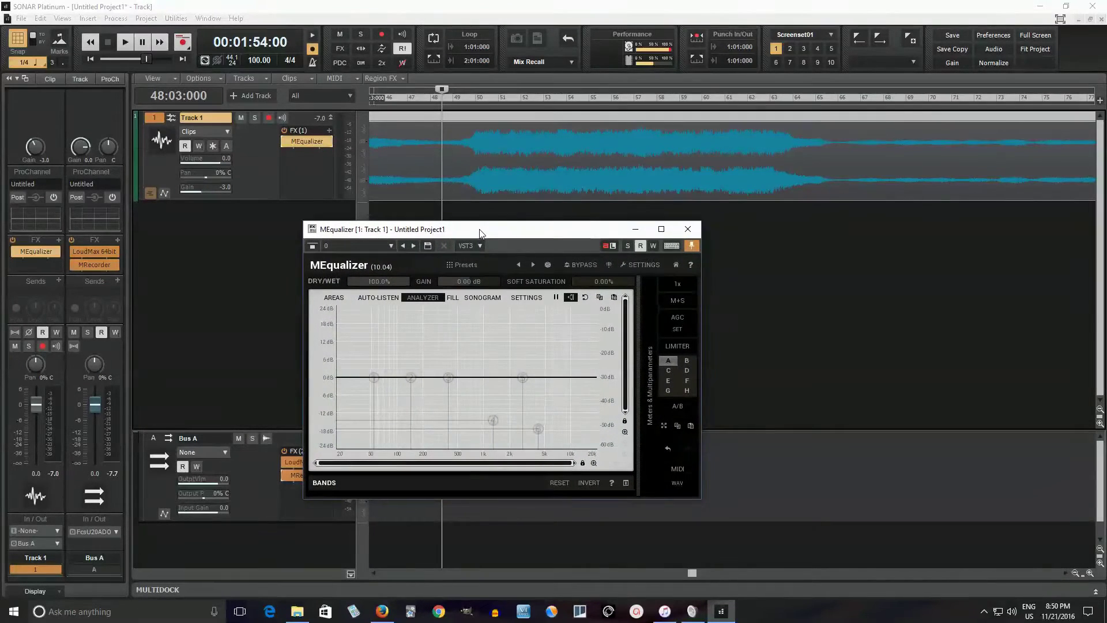
drag(492, 419, 497, 377)
drag(542, 416, 558, 377)
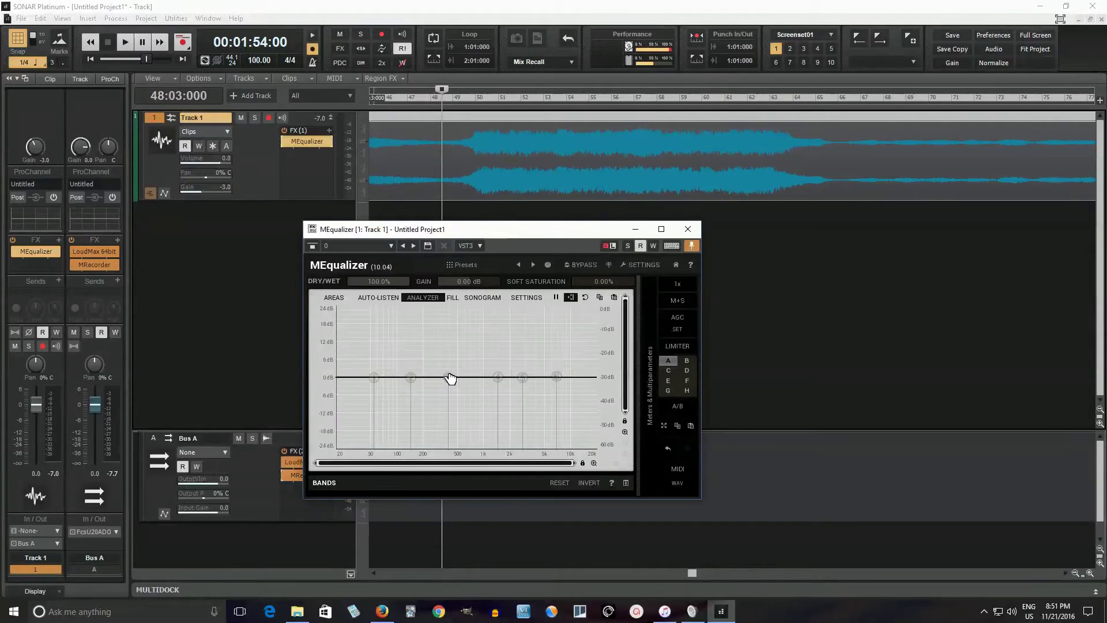
- With AUTO-LISTEN on during playback, add a band cutting about 6 dB near 200 Hz, then stop at 00:01:58:06
click(130, 51)
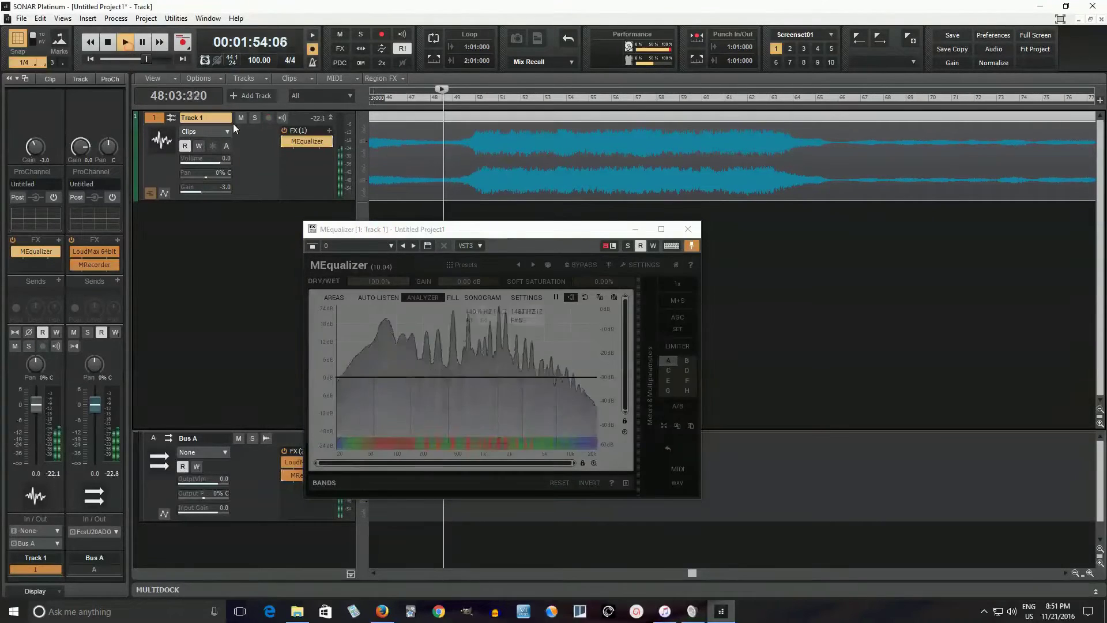
click(378, 297)
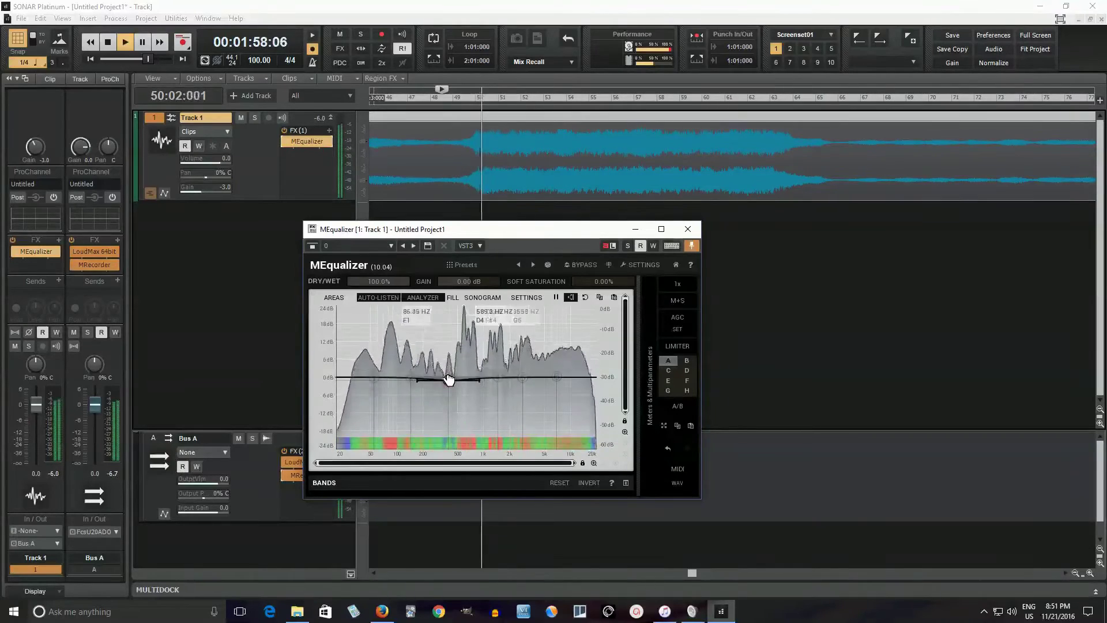
drag(448, 378, 423, 396)
scroll(422, 396, up, 3)
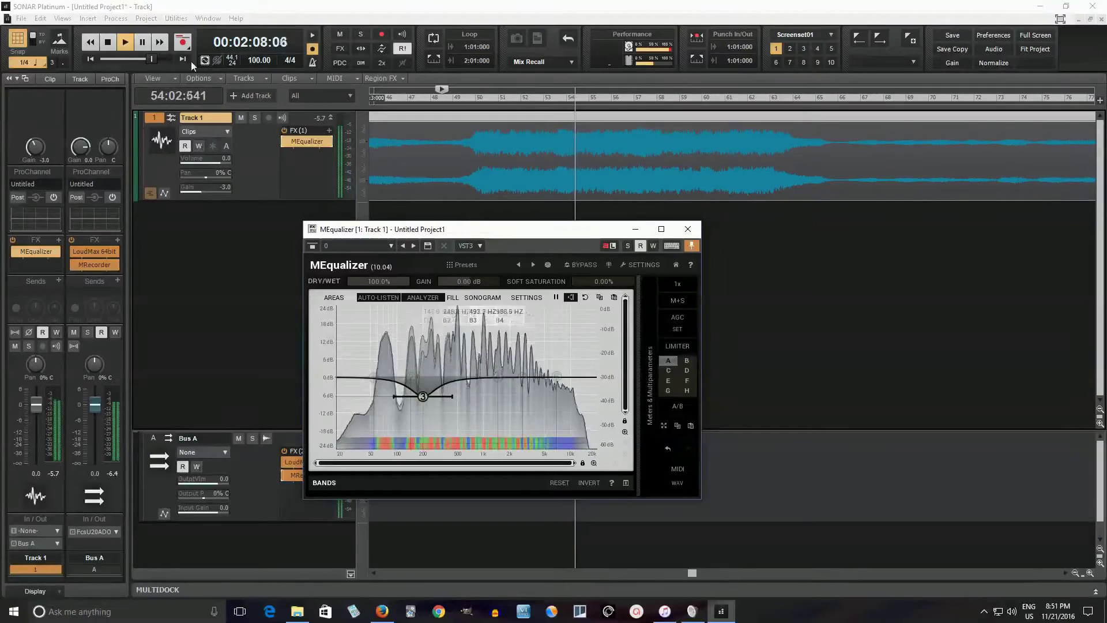
click(111, 44)
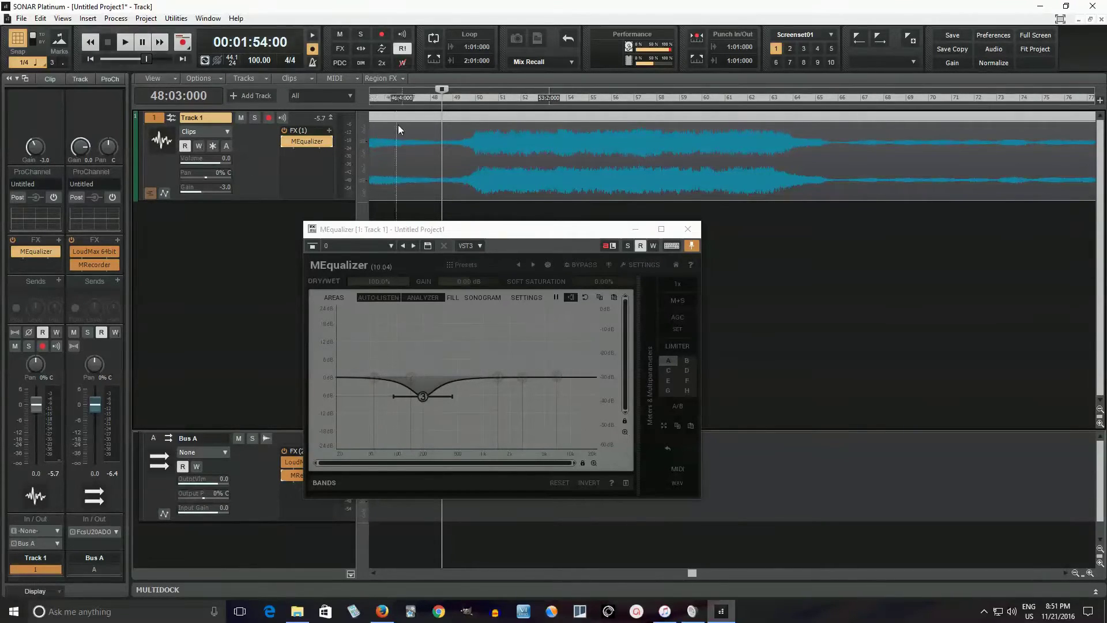
click(483, 102)
- Play from 00:01:58:06 and use AGC SET to bring output gain to +1.42 dB
key(space)
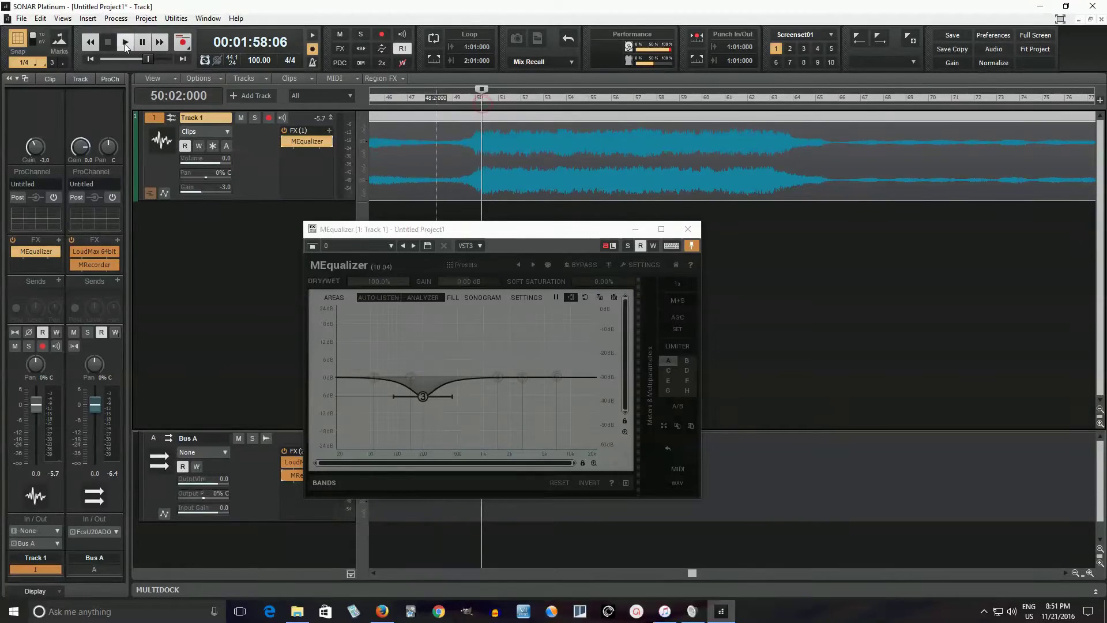
click(683, 329)
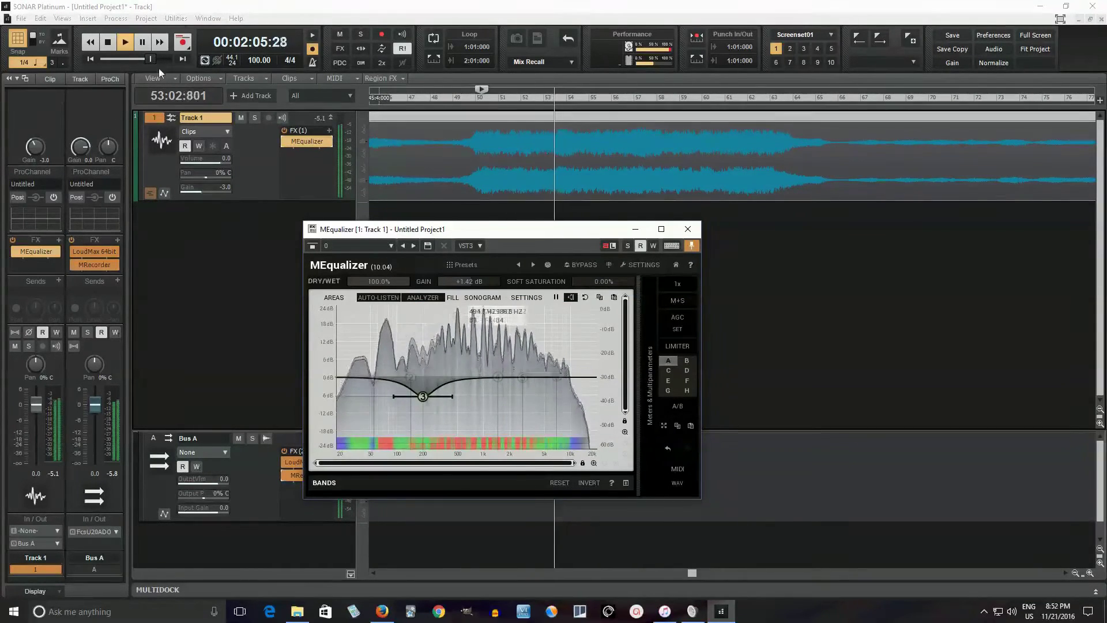
click(109, 46)
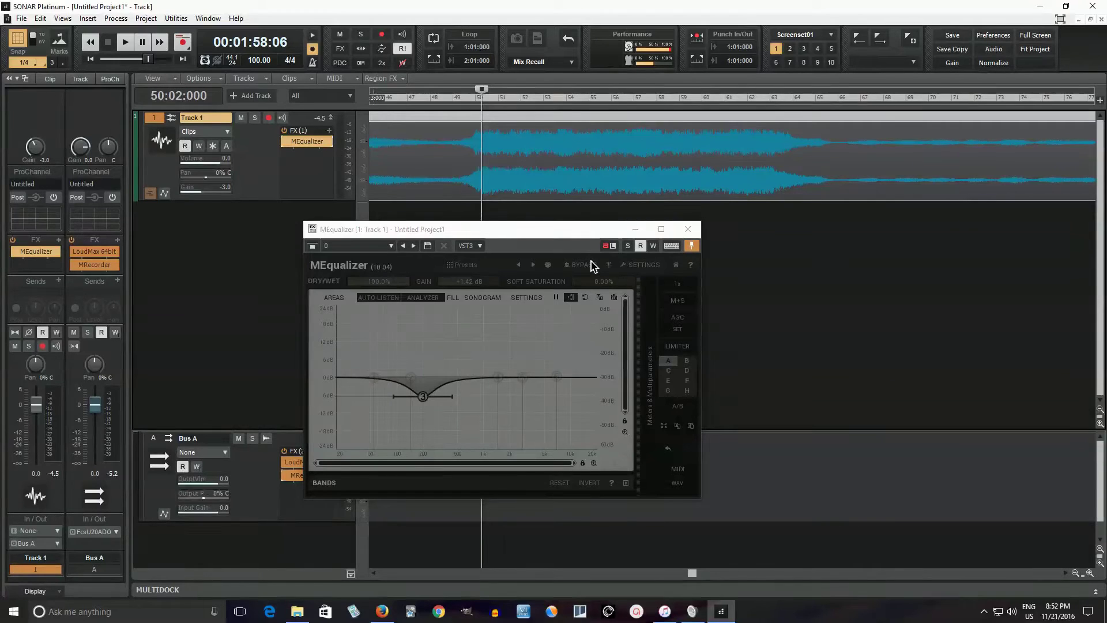
click(122, 46)
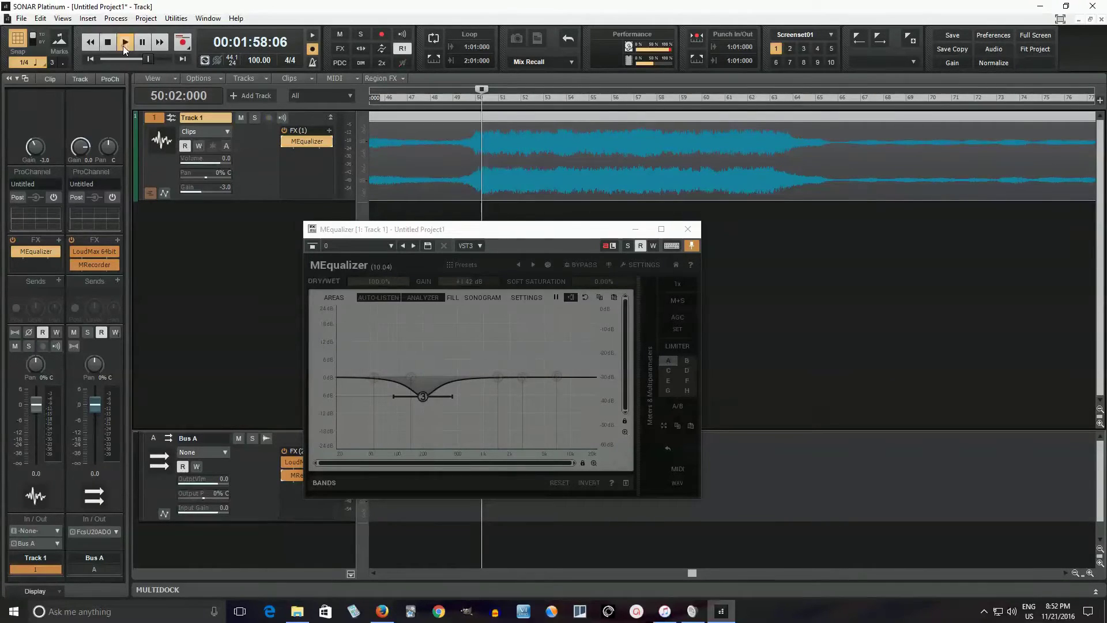
click(584, 265)
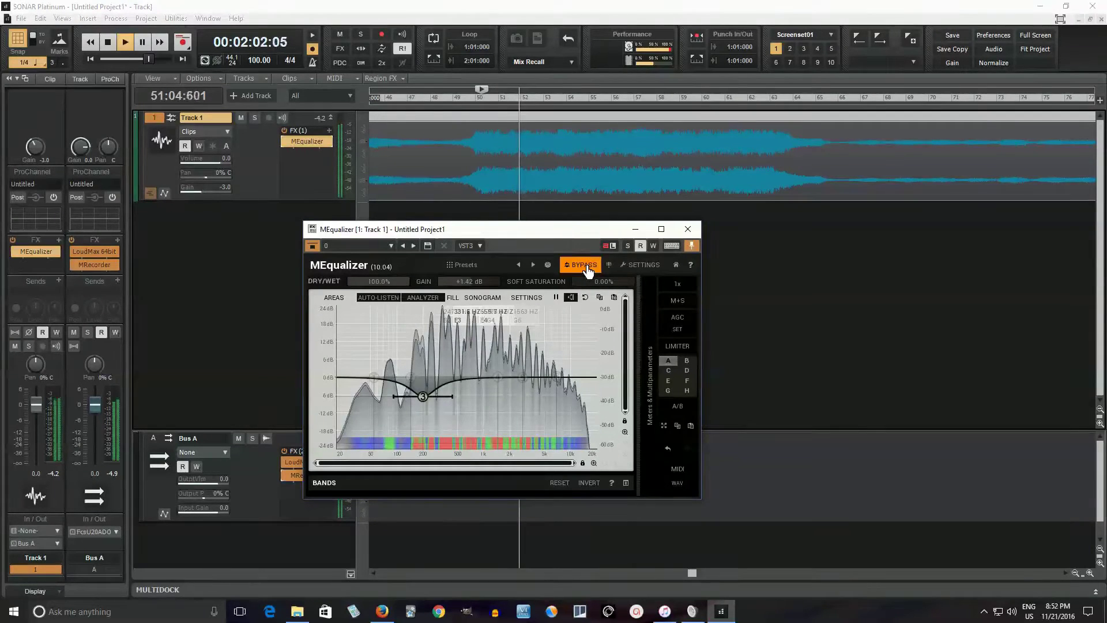
click(585, 266)
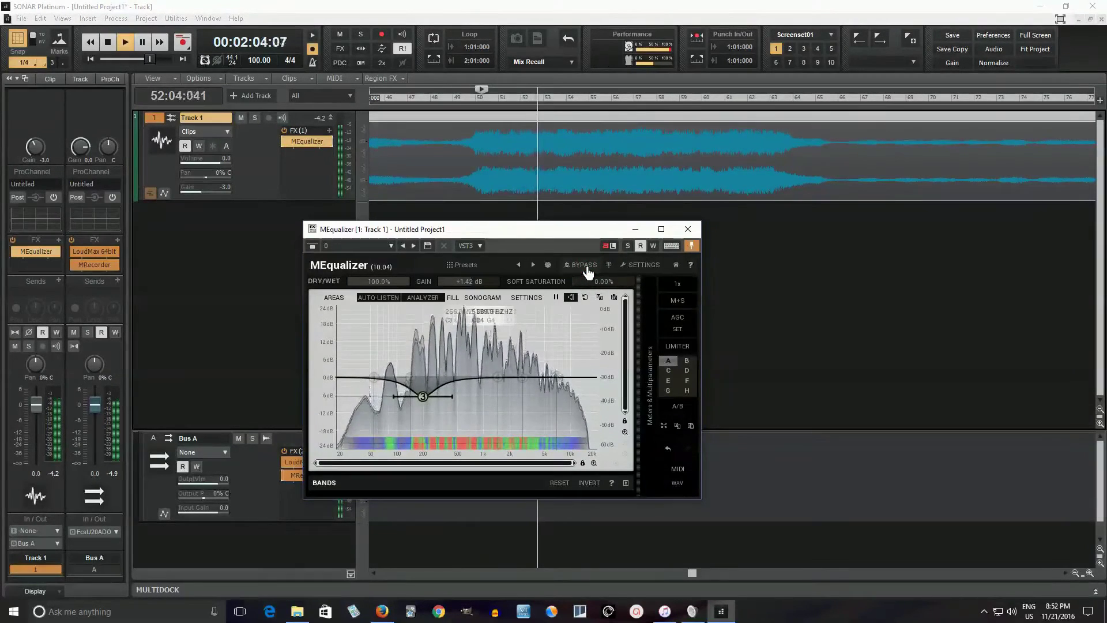
click(587, 268)
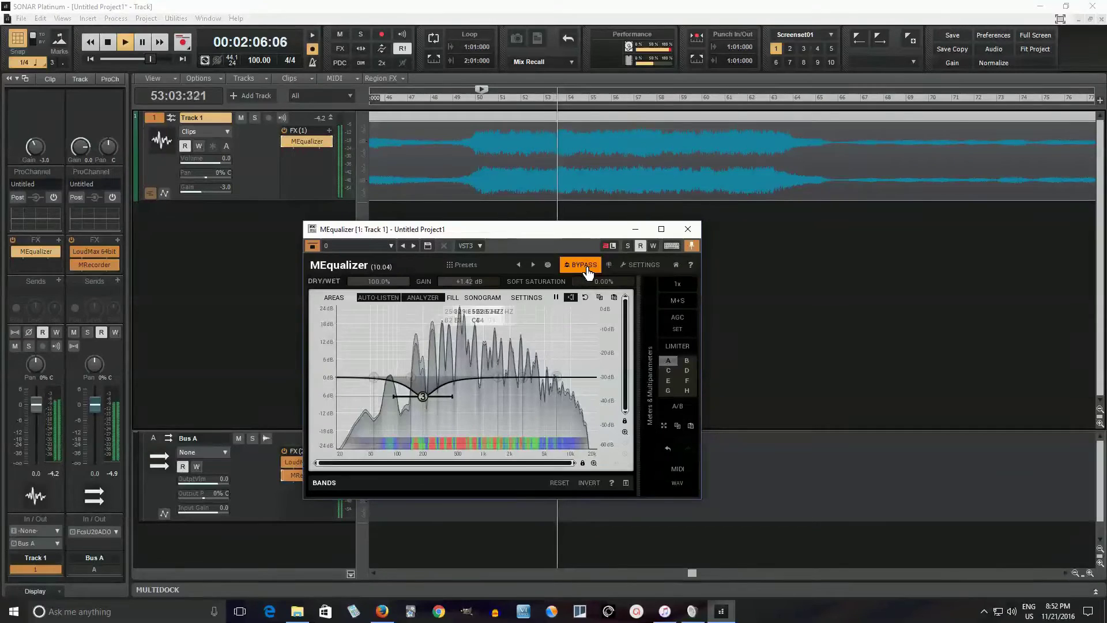
click(586, 268)
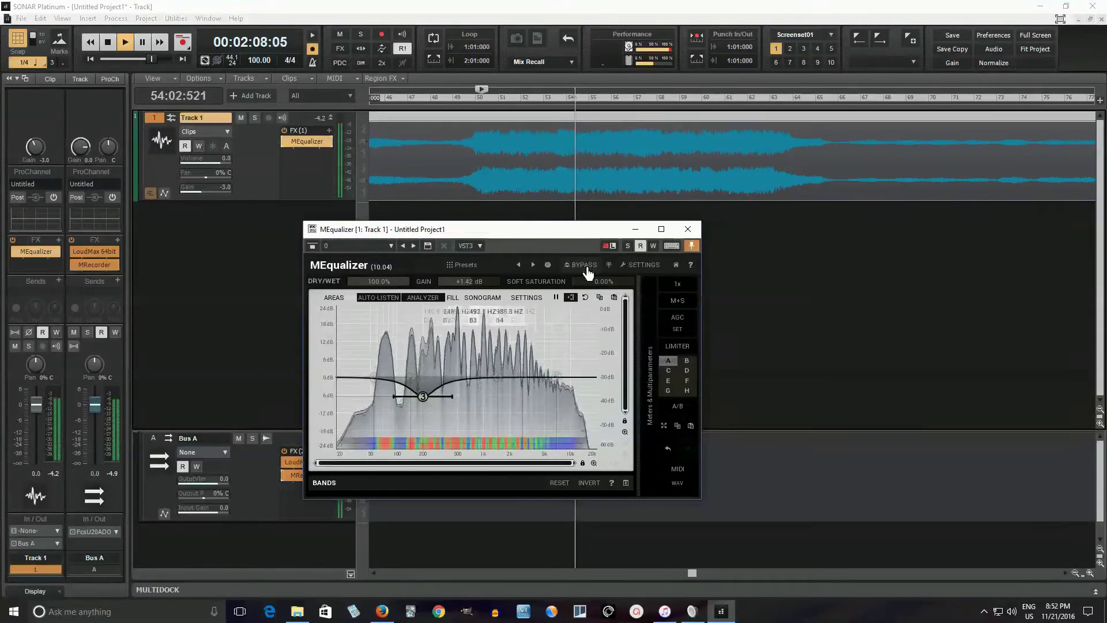
click(586, 268)
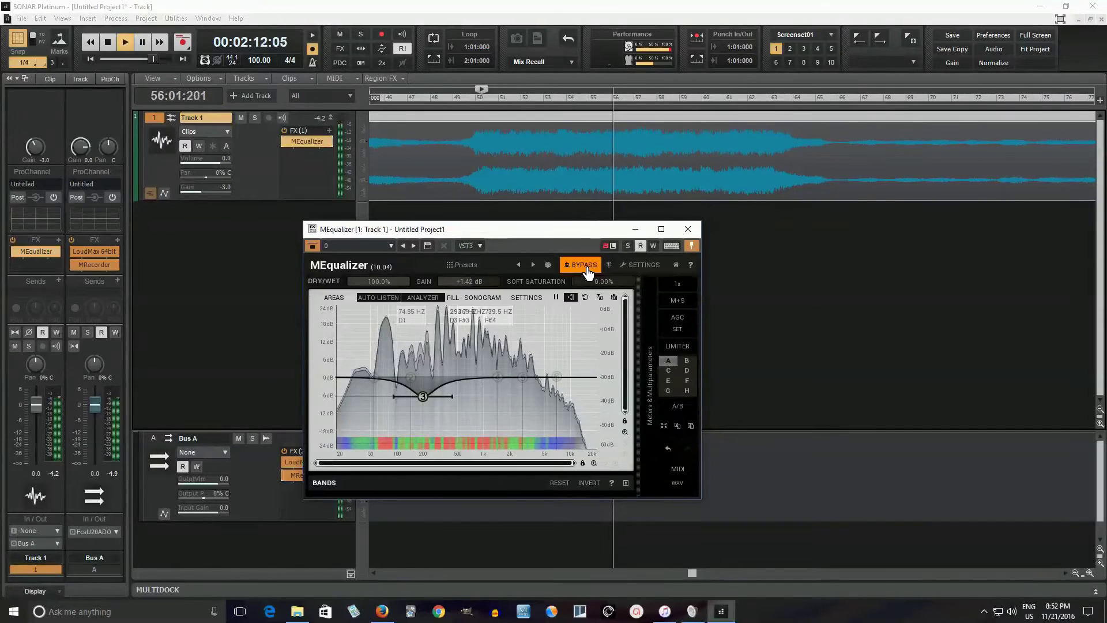
click(587, 268)
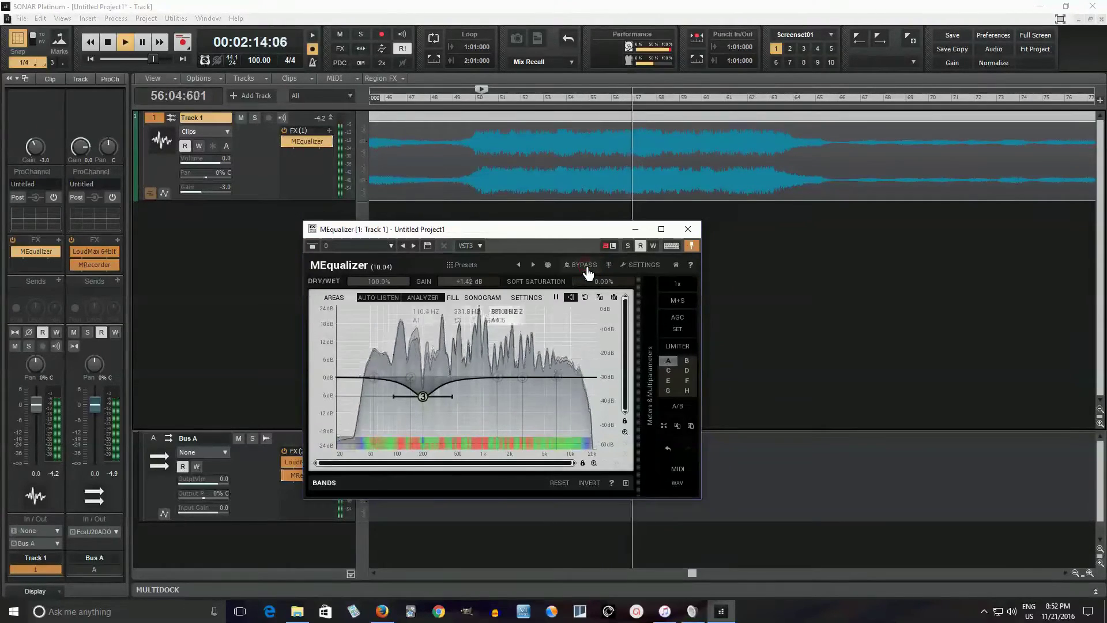
click(111, 42)
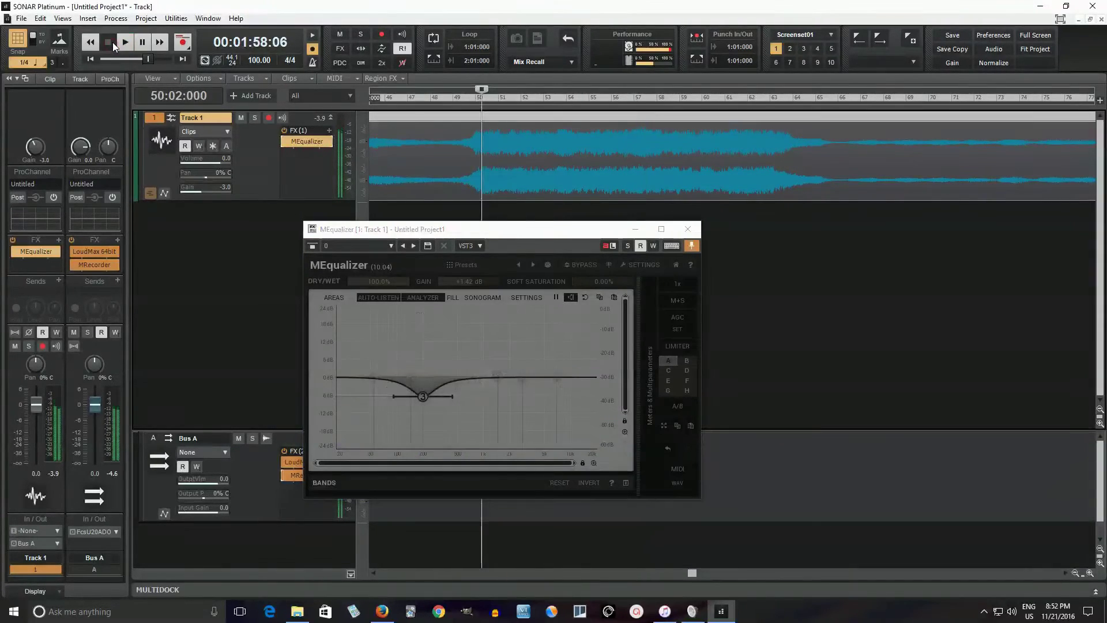
click(422, 404)
- Disable band 3, show the band table, enable band 1, and select band 2 at 141.9 Hz
double_click(423, 398)
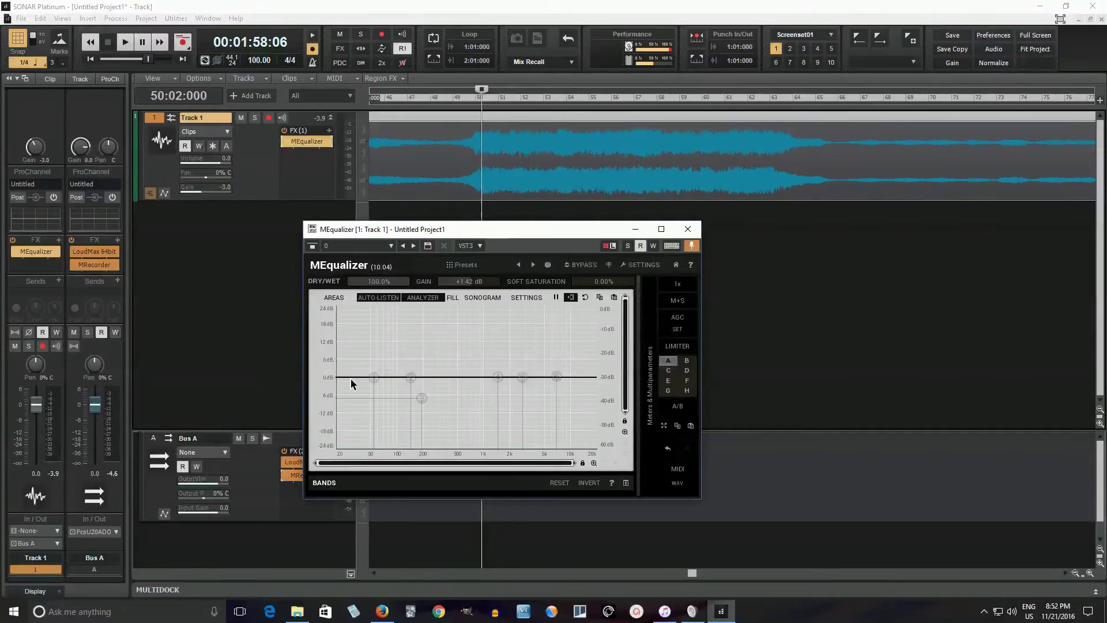
drag(627, 494, 628, 408)
click(628, 401)
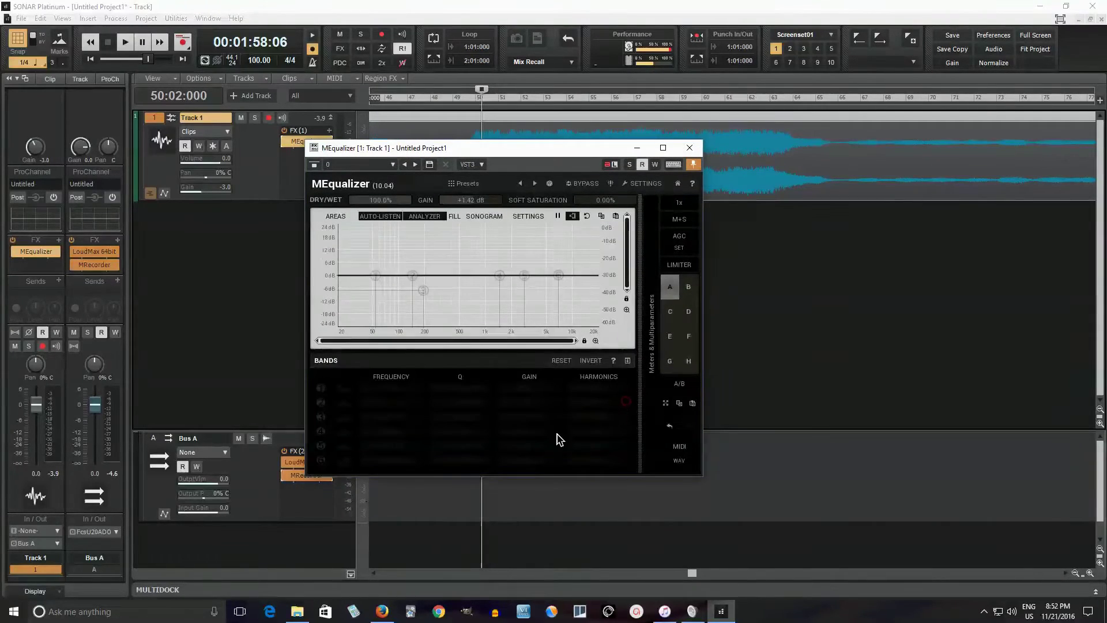
click(321, 388)
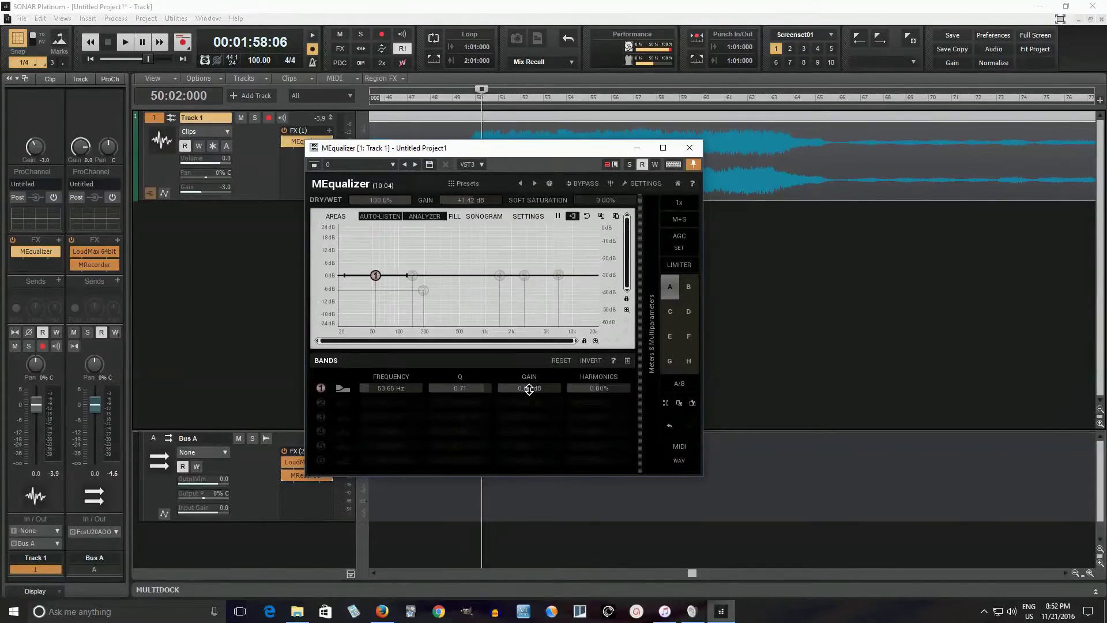
click(341, 389)
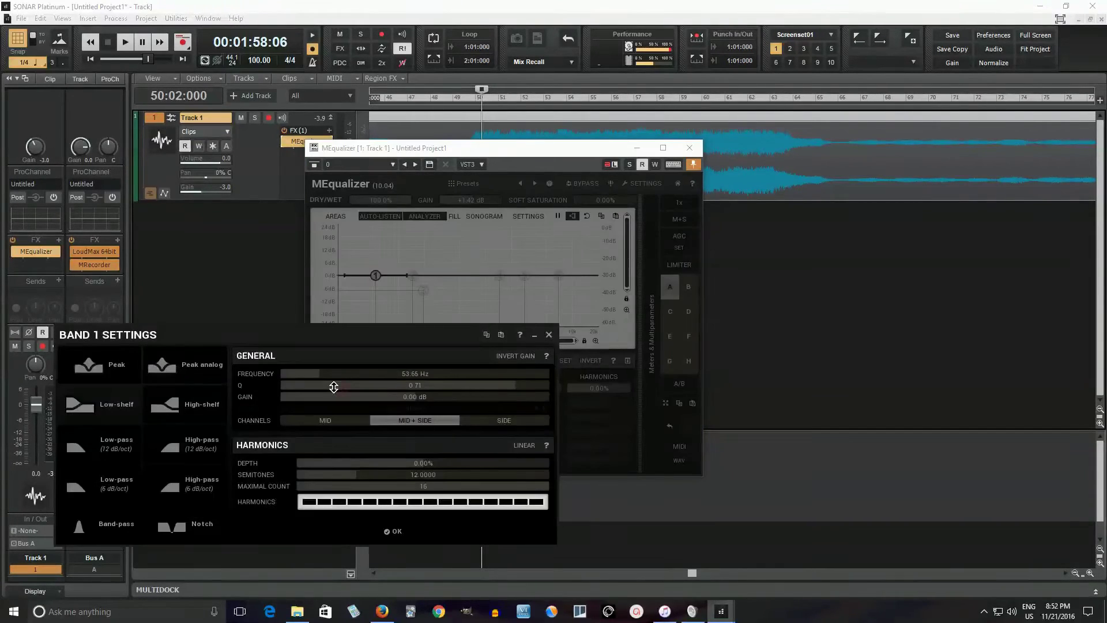
click(318, 403)
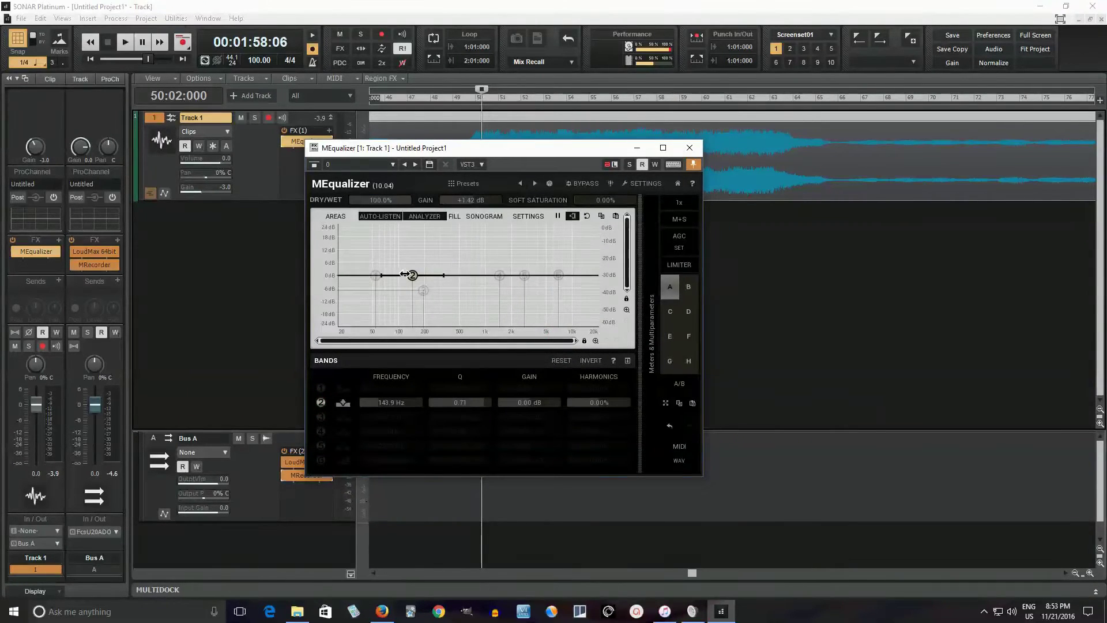
- Make band 2 a narrow -9.41 dB cut at 143.9 Hz with 83.2% harmonics, spreading its SEMITONES wider
drag(479, 398, 480, 398)
drag(510, 412, 599, 375)
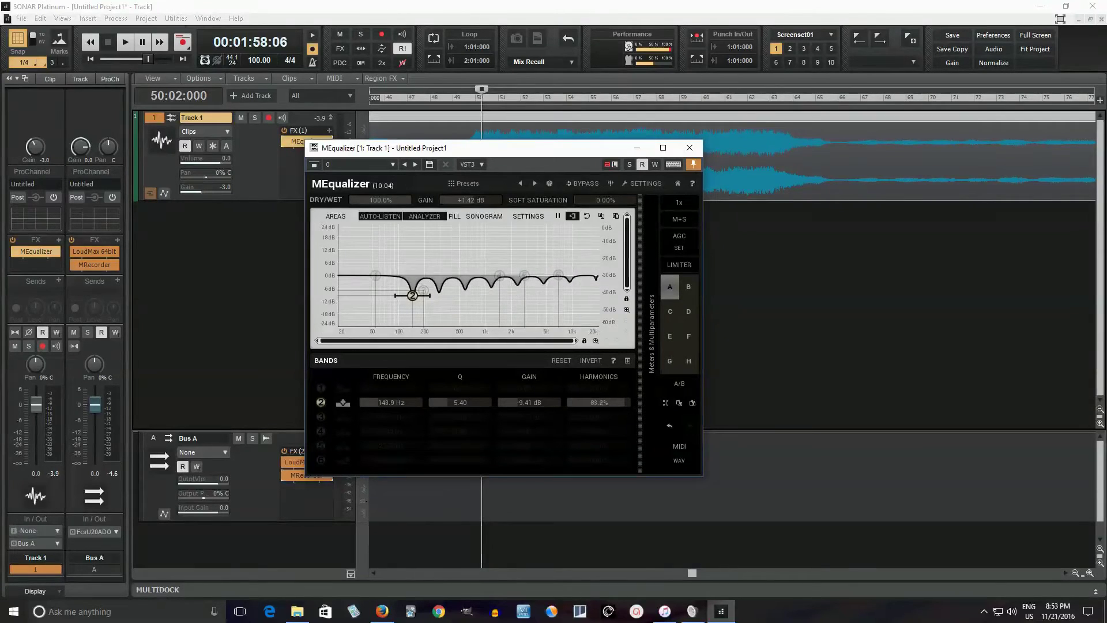
click(341, 406)
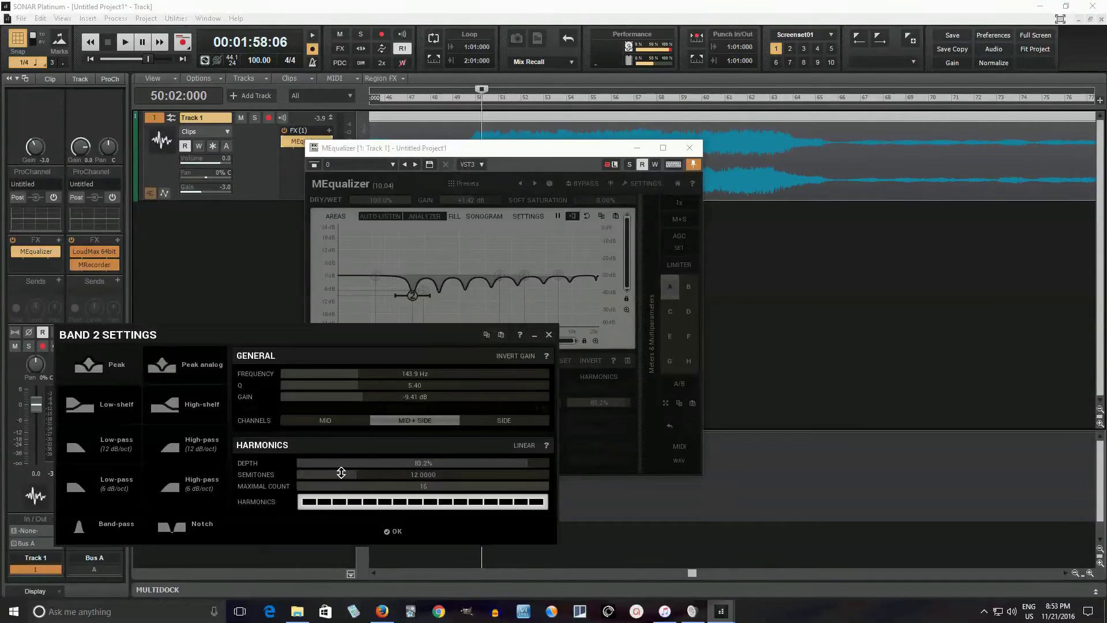
mouse_move(367, 474)
mouse_down()
mouse_move(367, 460)
mouse_move(367, 473)
mouse_up()
click(548, 336)
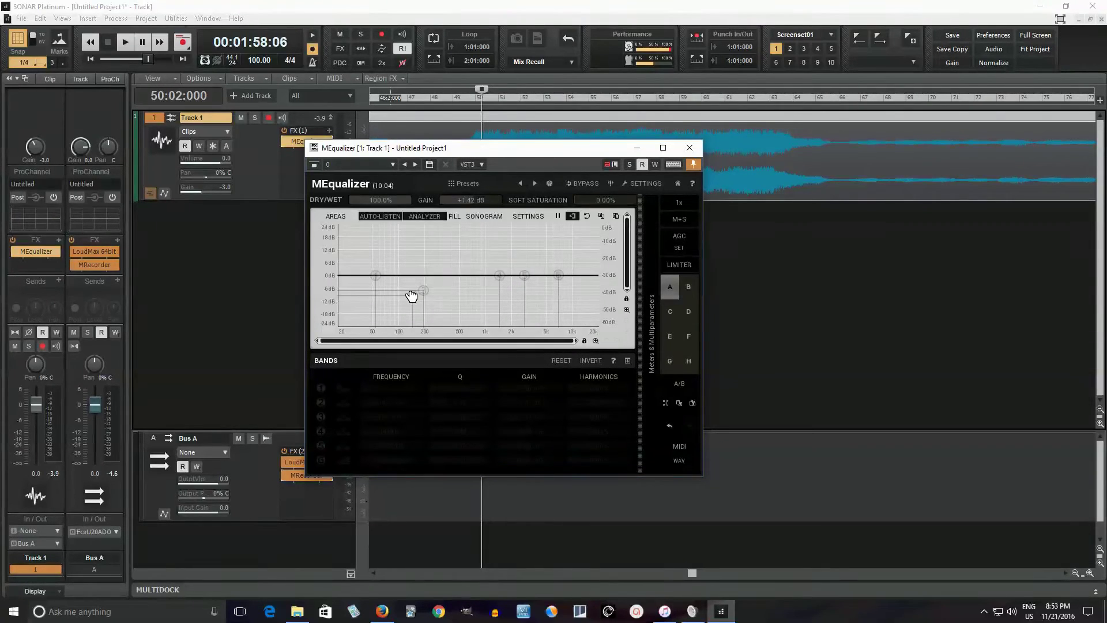
- In slot A, cut band 2 to about -8.6 dB at 150.4 Hz and add a +8.36 dB boost at 1358 Hz
drag(411, 297, 413, 275)
drag(414, 276, 414, 292)
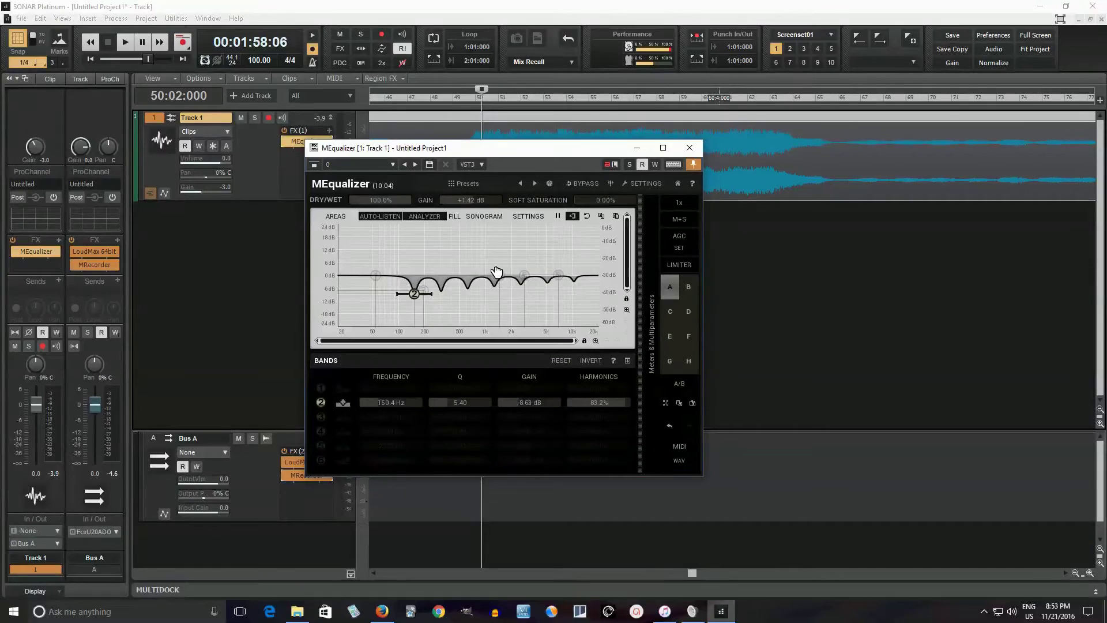
drag(496, 275, 497, 257)
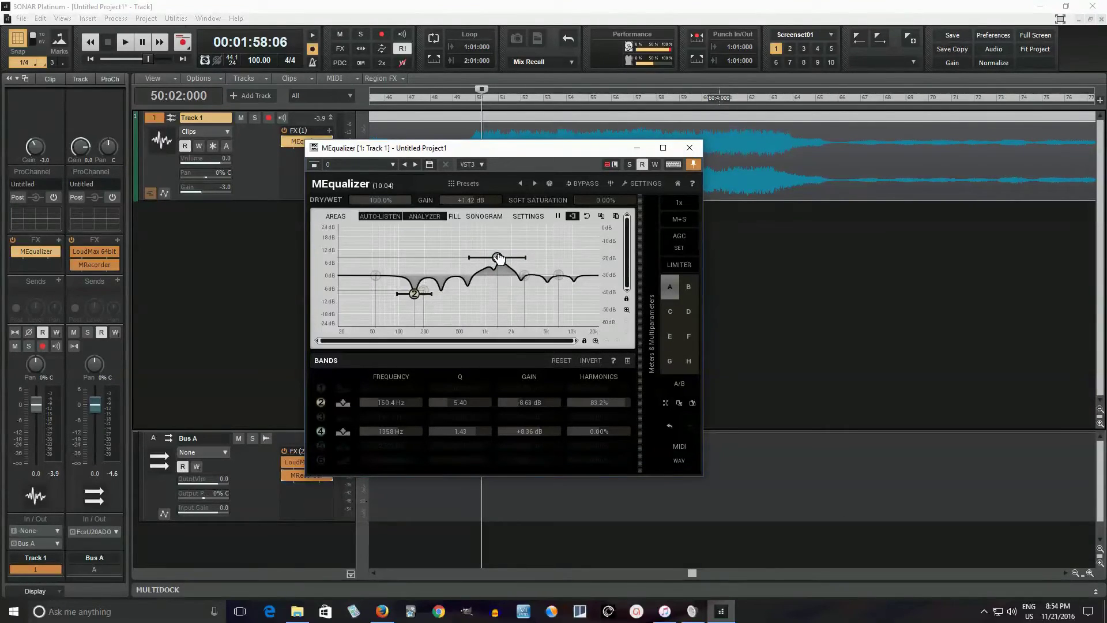
click(688, 289)
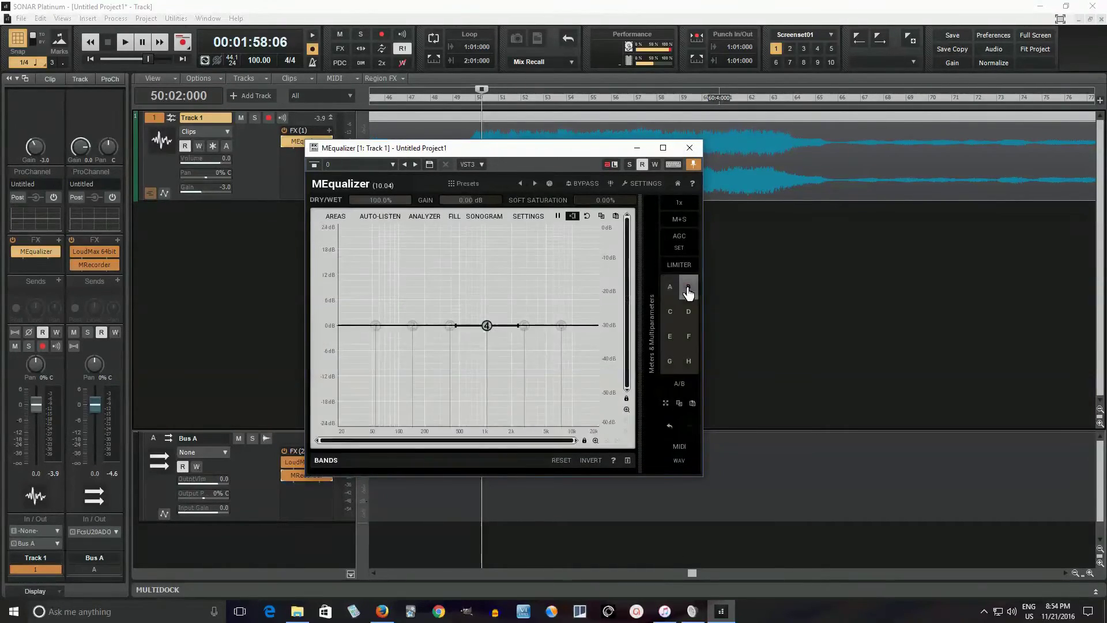
click(670, 288)
click(688, 288)
click(669, 290)
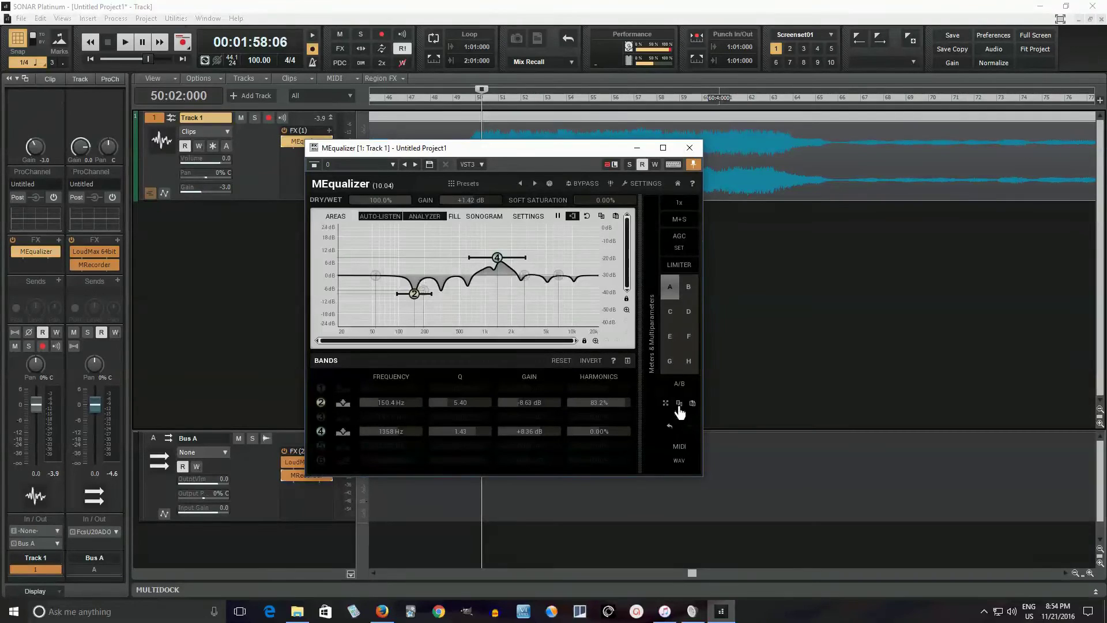
- Copy slot A into slot B, add a +10.79 dB low shelf at 54.01 Hz, and compare A against B
click(688, 288)
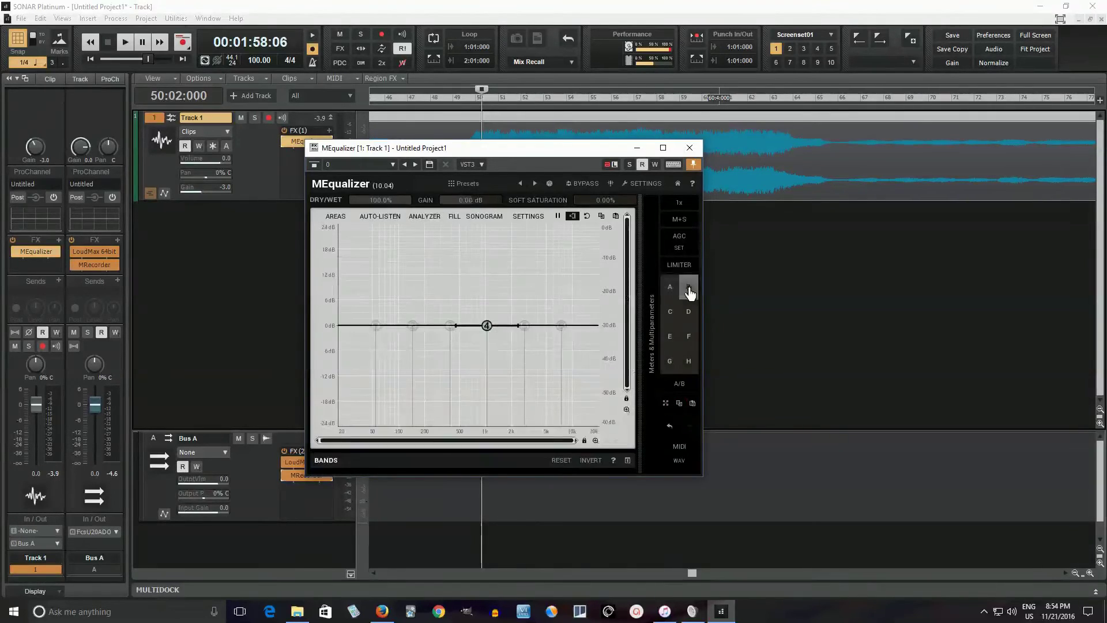
click(693, 403)
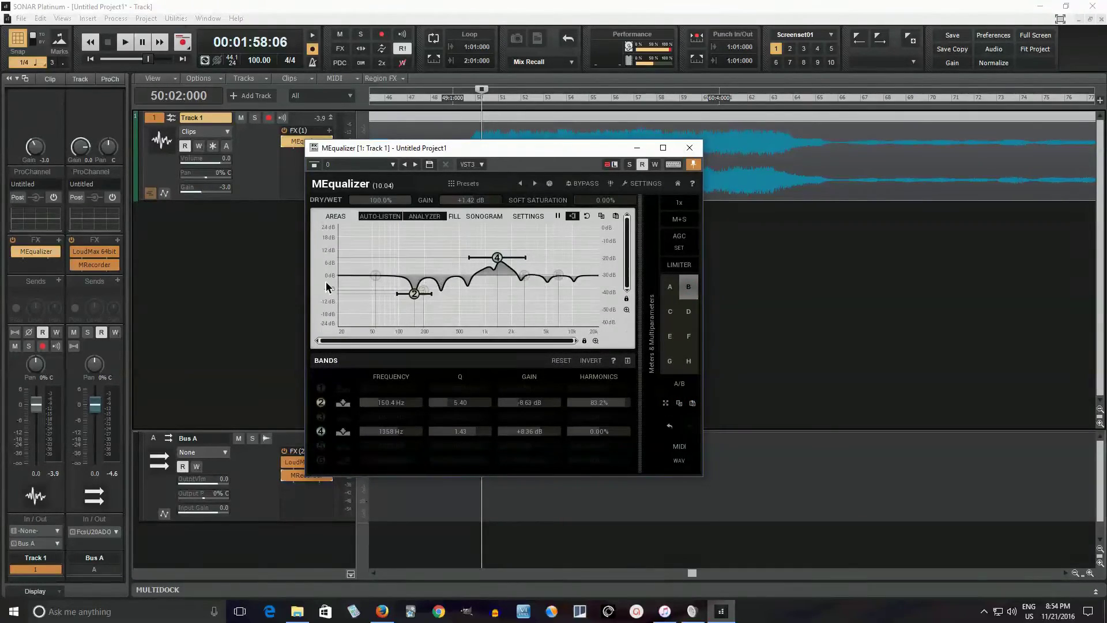
drag(371, 274, 375, 252)
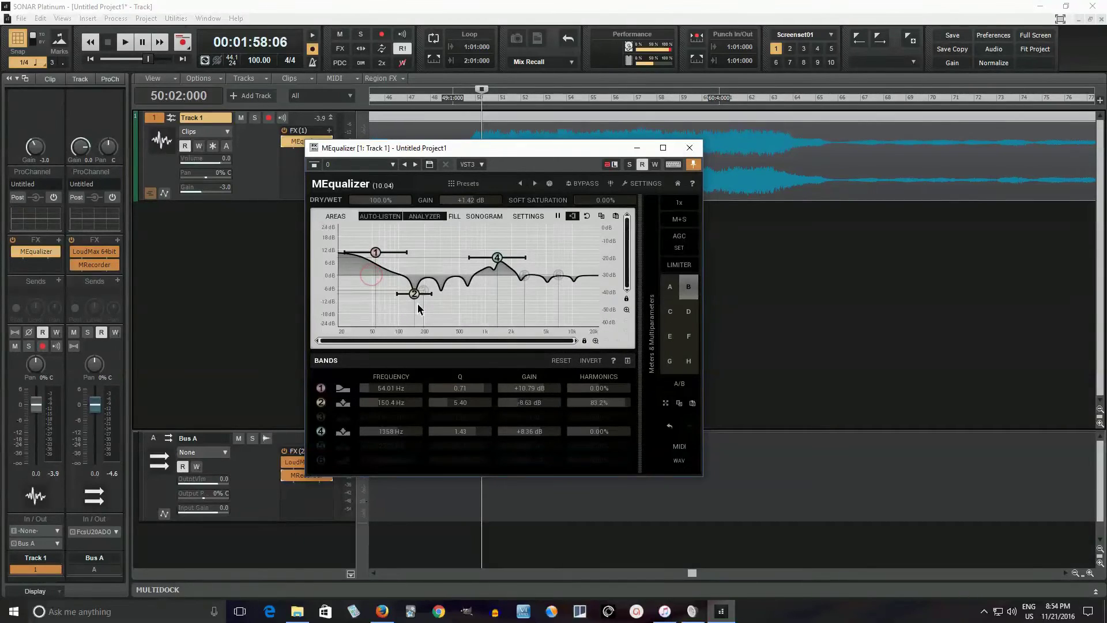
click(669, 291)
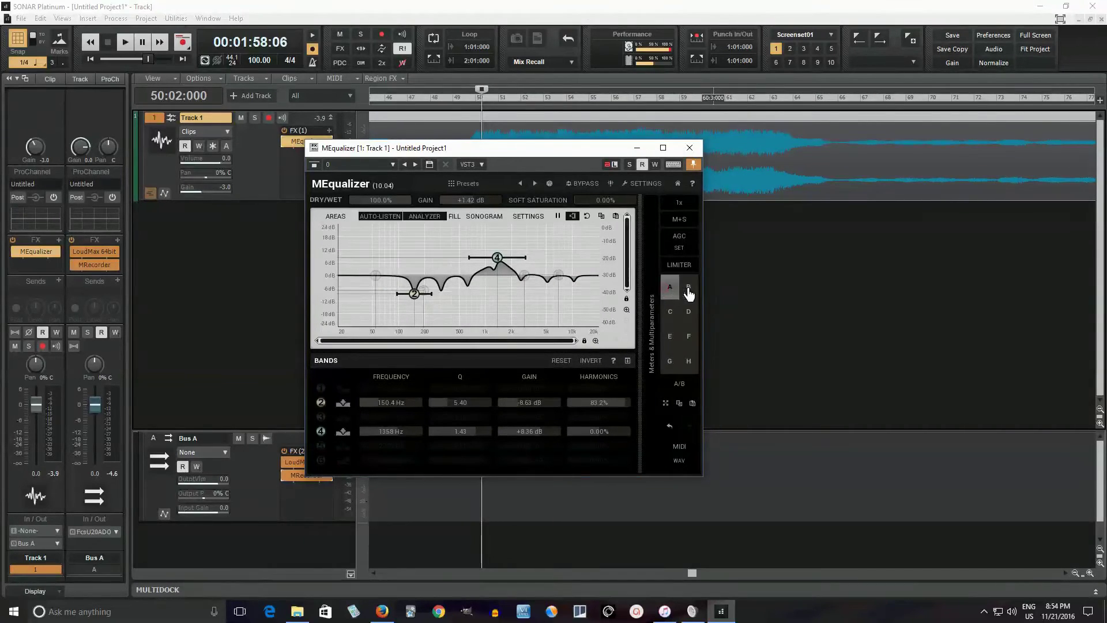
click(687, 291)
click(670, 292)
click(688, 291)
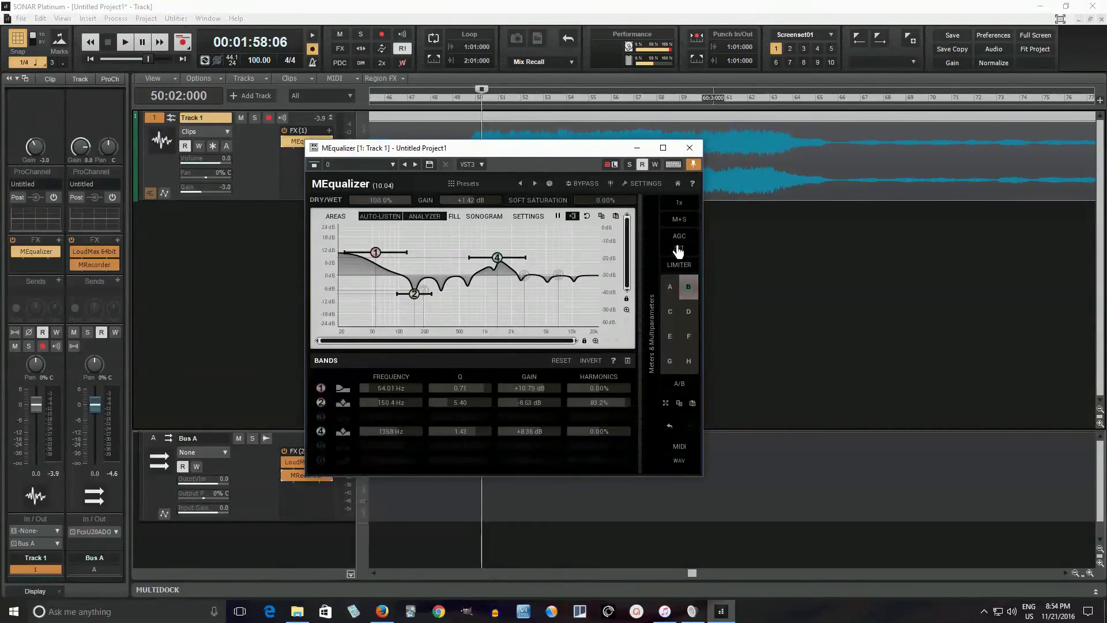
click(675, 293)
click(687, 289)
click(680, 461)
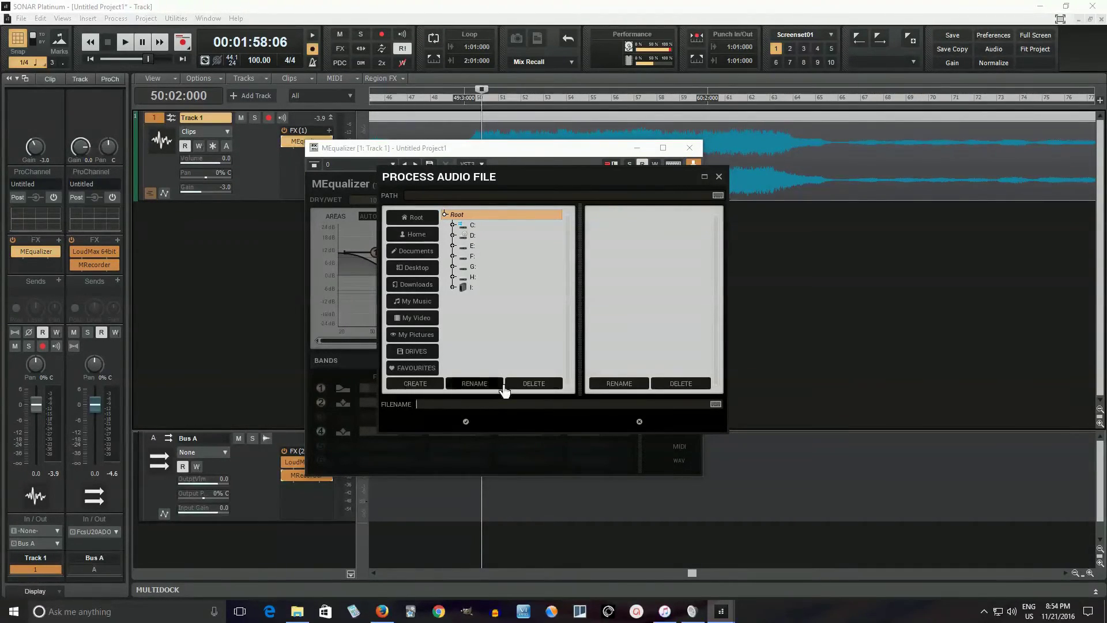
click(534, 421)
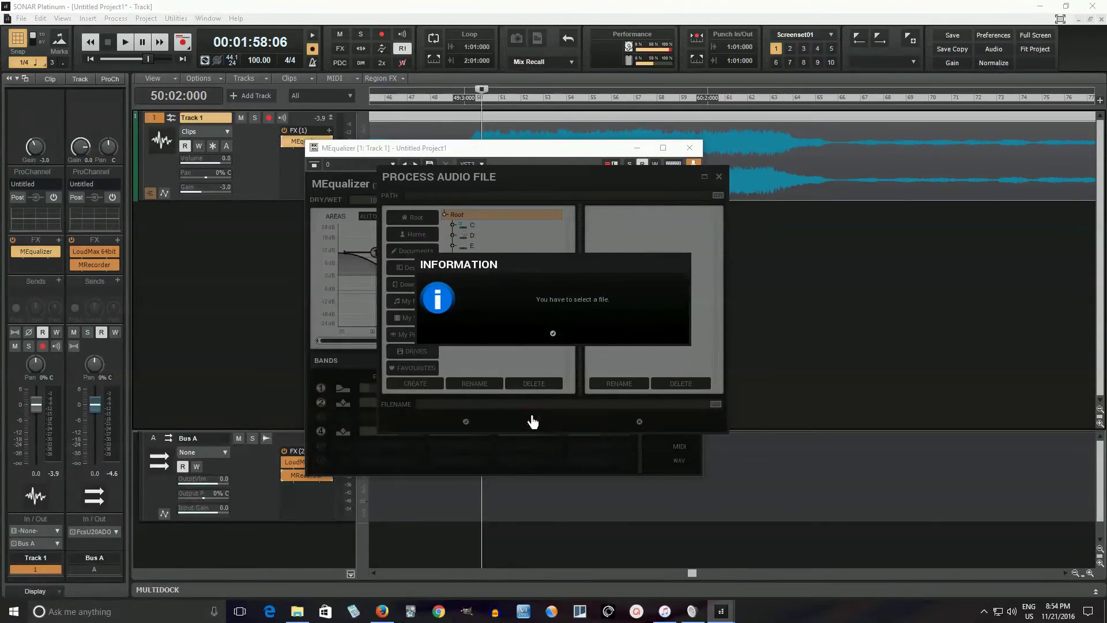
click(554, 335)
click(638, 421)
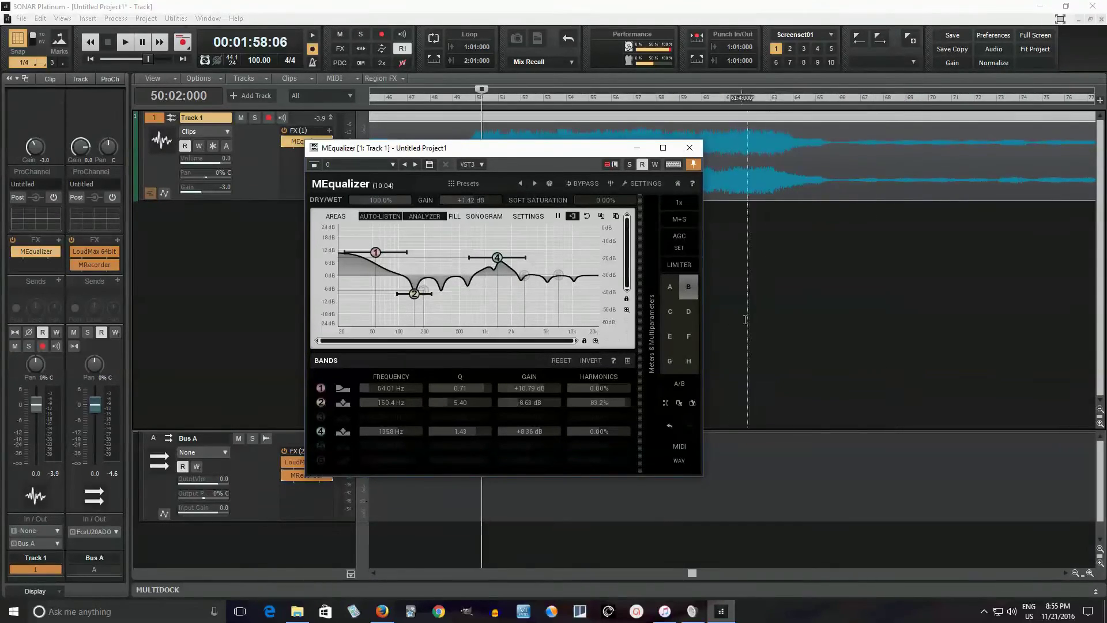
- Open MEqualizer's Settings dialog from the home help menu, then close it again
click(675, 185)
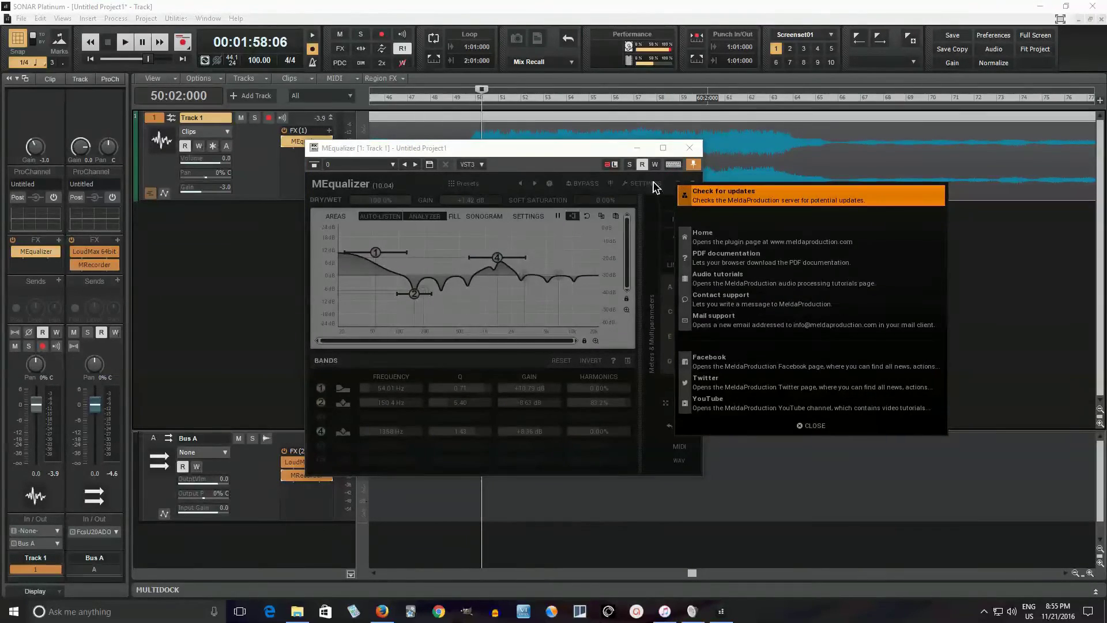
click(655, 186)
click(654, 186)
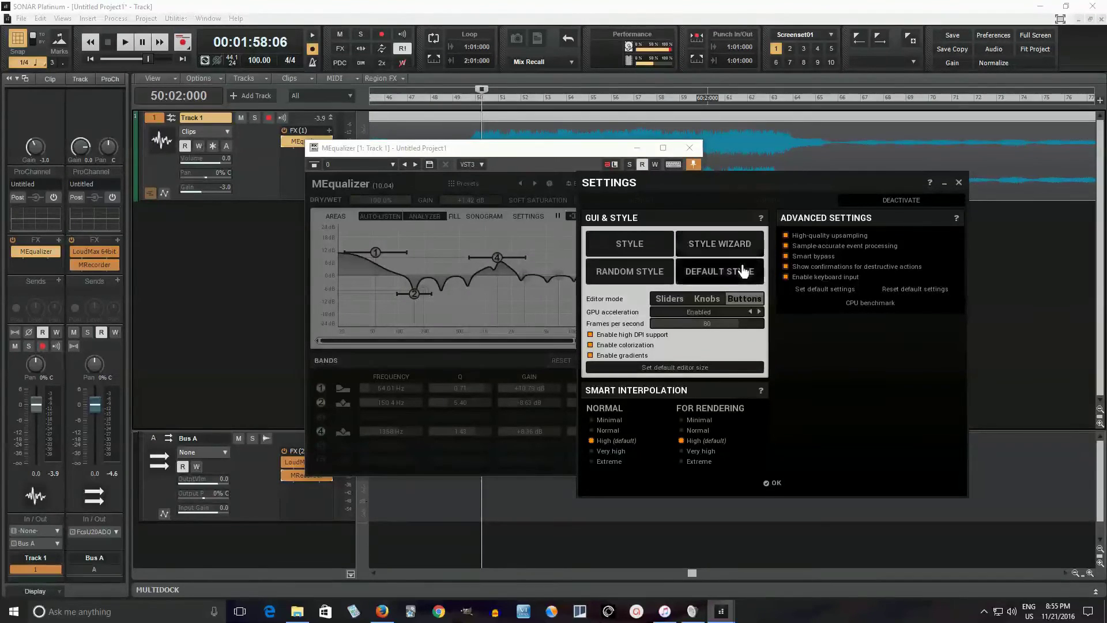
click(959, 183)
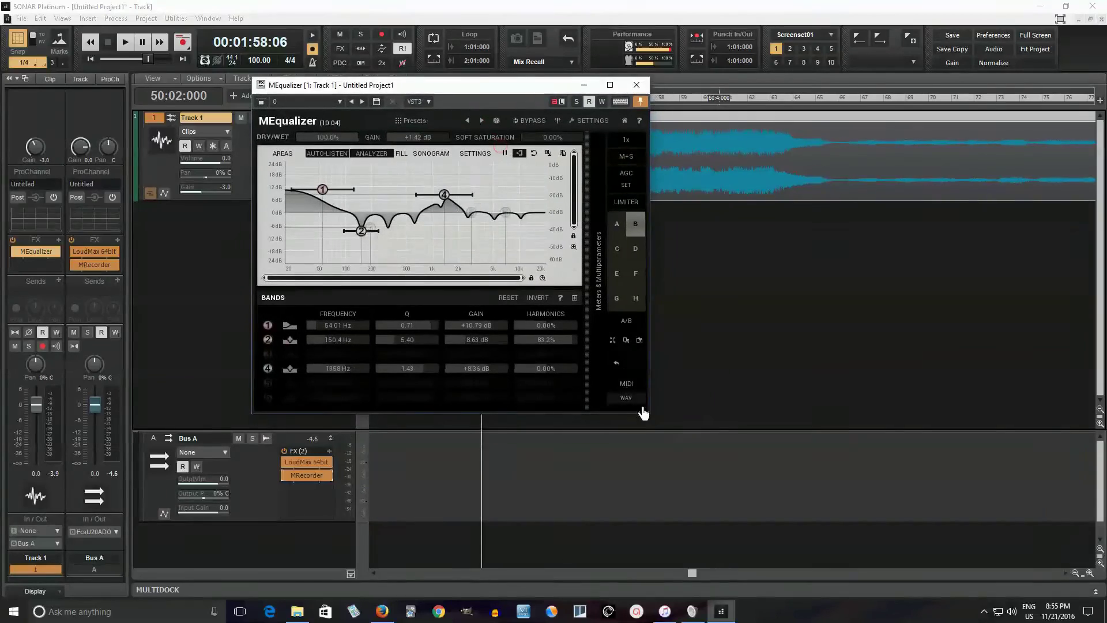
- Enlarge the plugin window, show the meters and multiparameters panel, and raise M1 to about 59%
drag(644, 413, 993, 532)
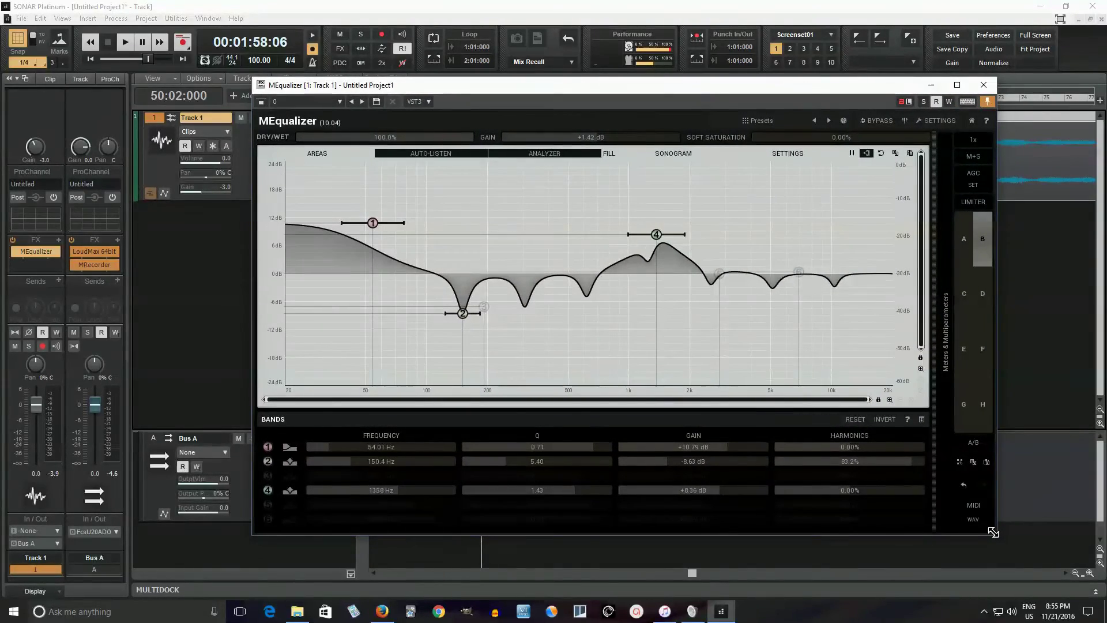
click(943, 352)
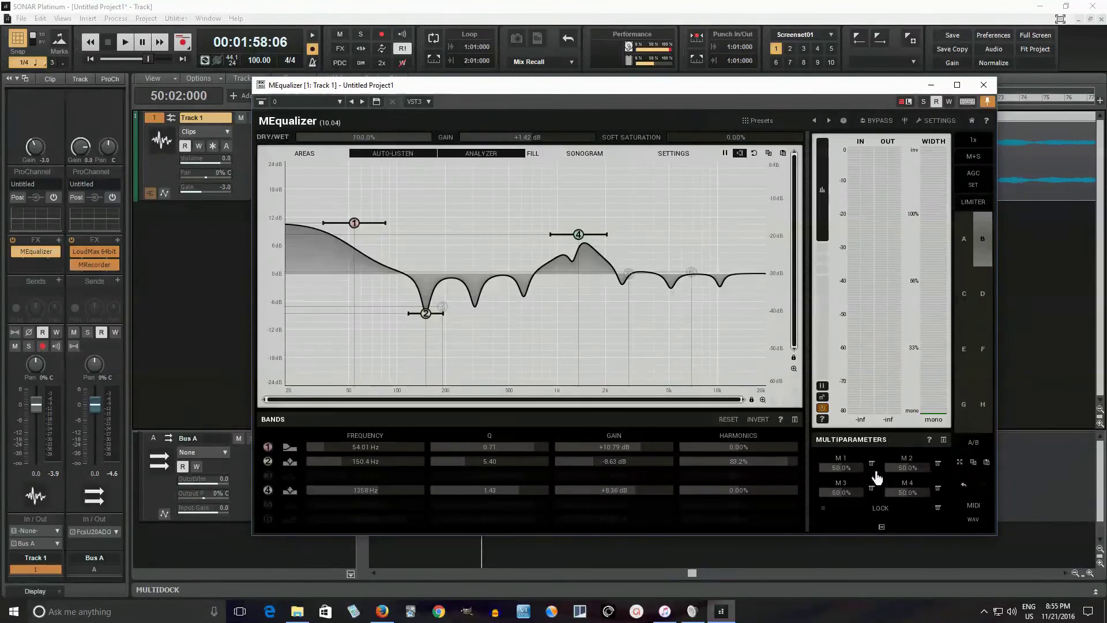
drag(842, 467, 841, 460)
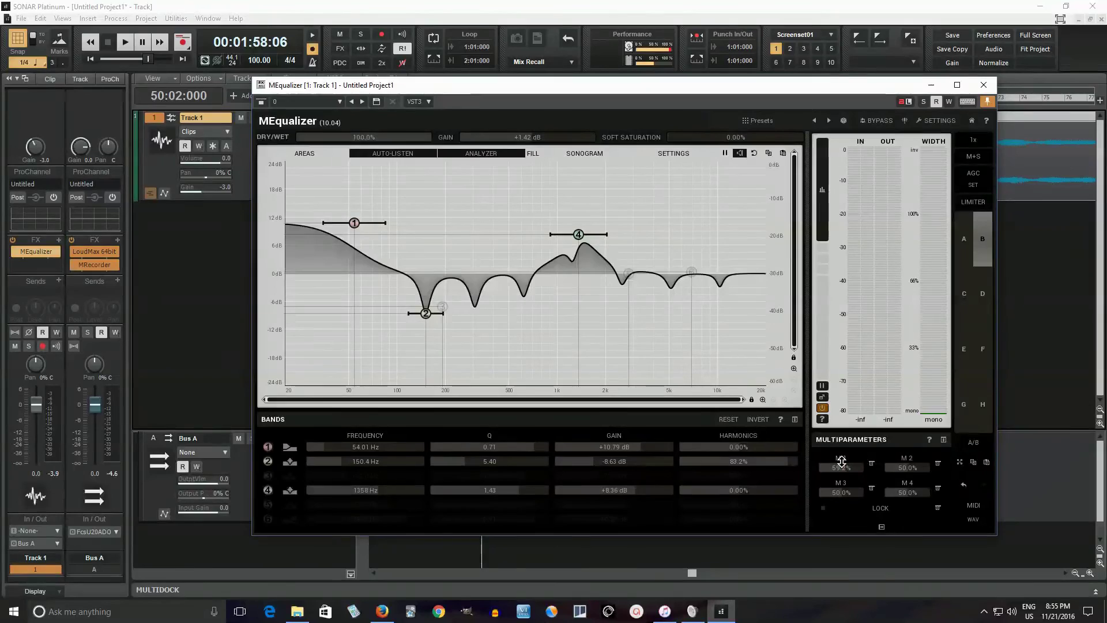
- Start recording band moves into multiparameter M1 after briefly opening its editor
click(840, 459)
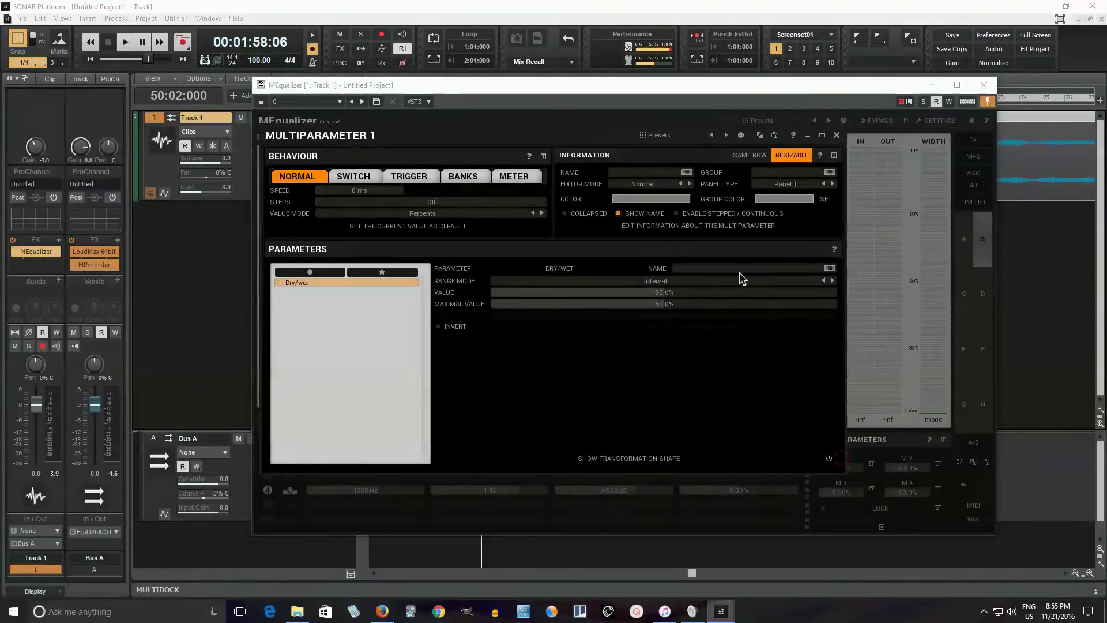
click(837, 135)
right_click(870, 468)
click(868, 412)
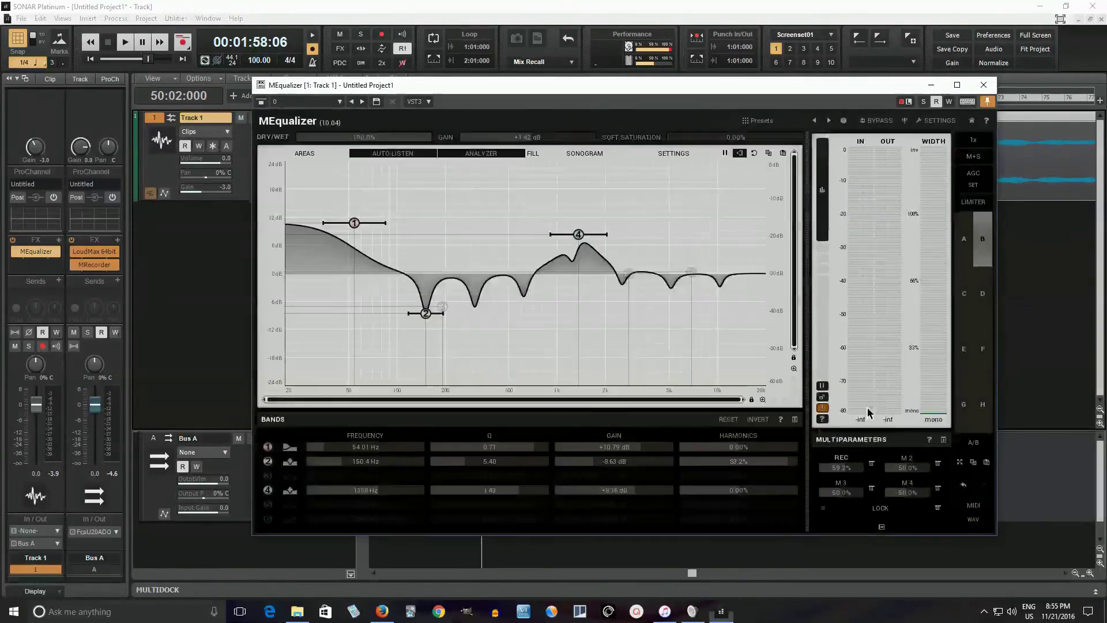
- Link band 4 (1534 Hz, +11.17 dB), band 2 (169.5 Hz) and the low shelf, then lower M1 to 38.4%
drag(578, 234, 587, 221)
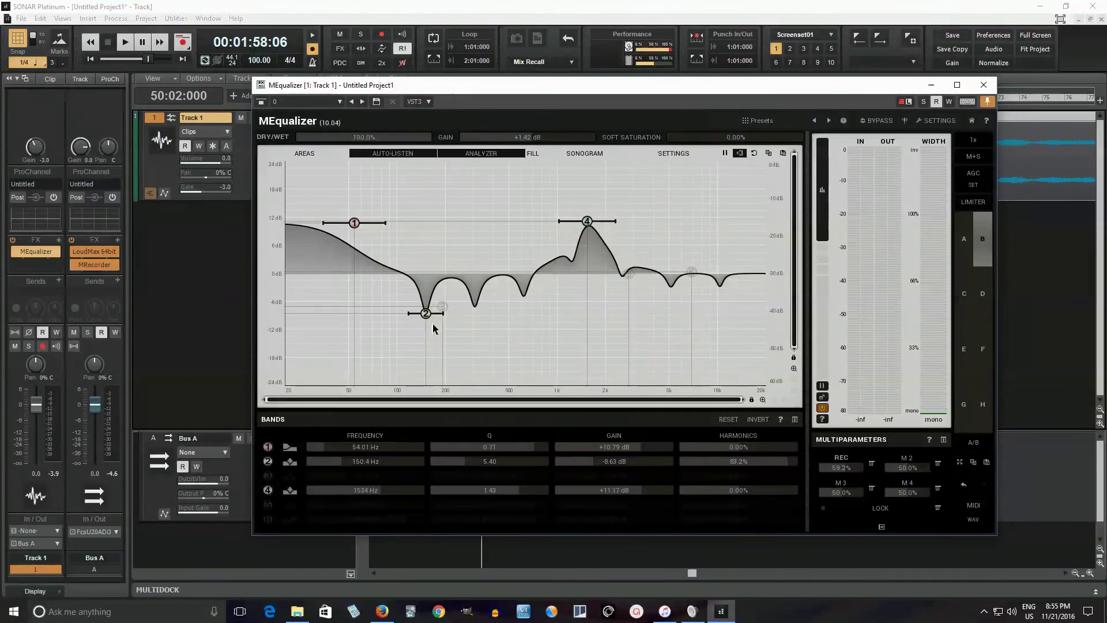
drag(426, 313, 434, 309)
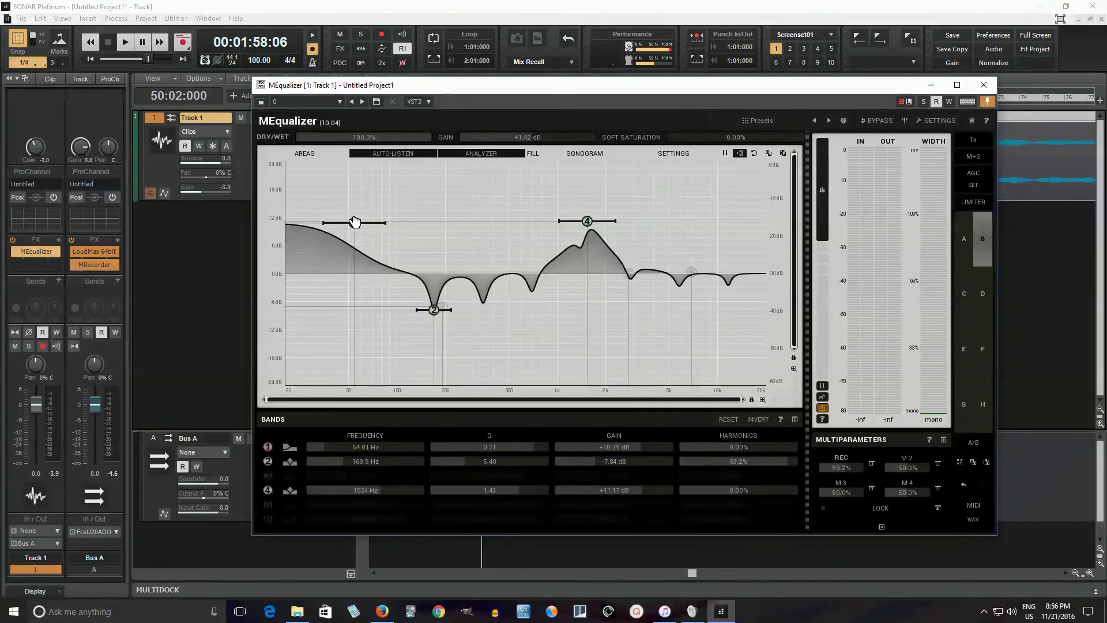
drag(354, 222, 365, 226)
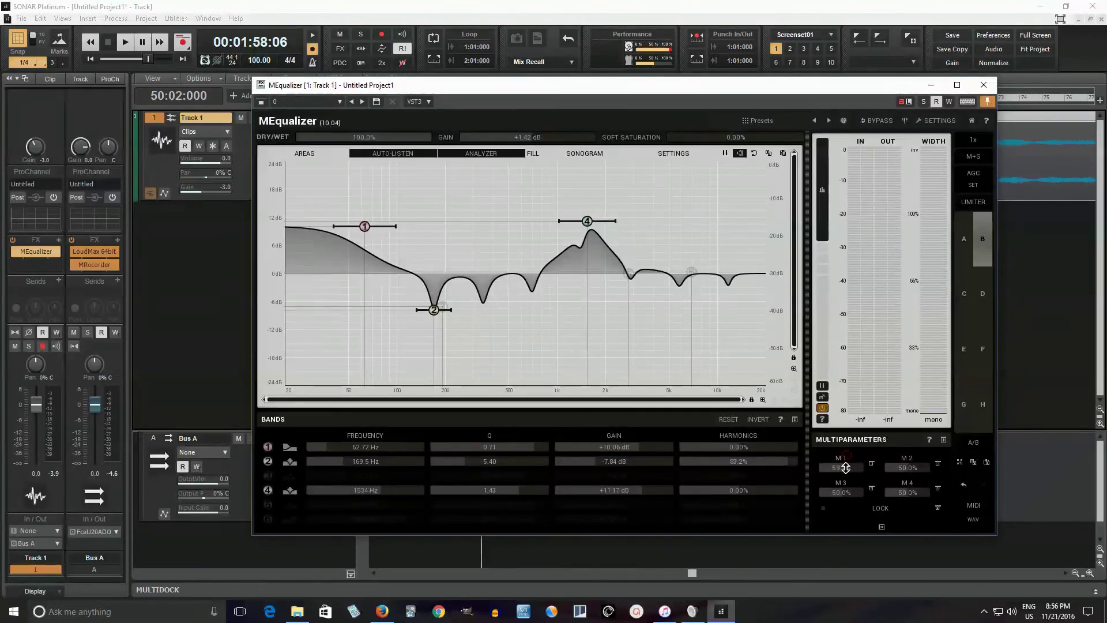
mouse_move(845, 468)
mouse_down()
mouse_move(845, 504)
mouse_move(845, 455)
mouse_move(845, 469)
mouse_up()
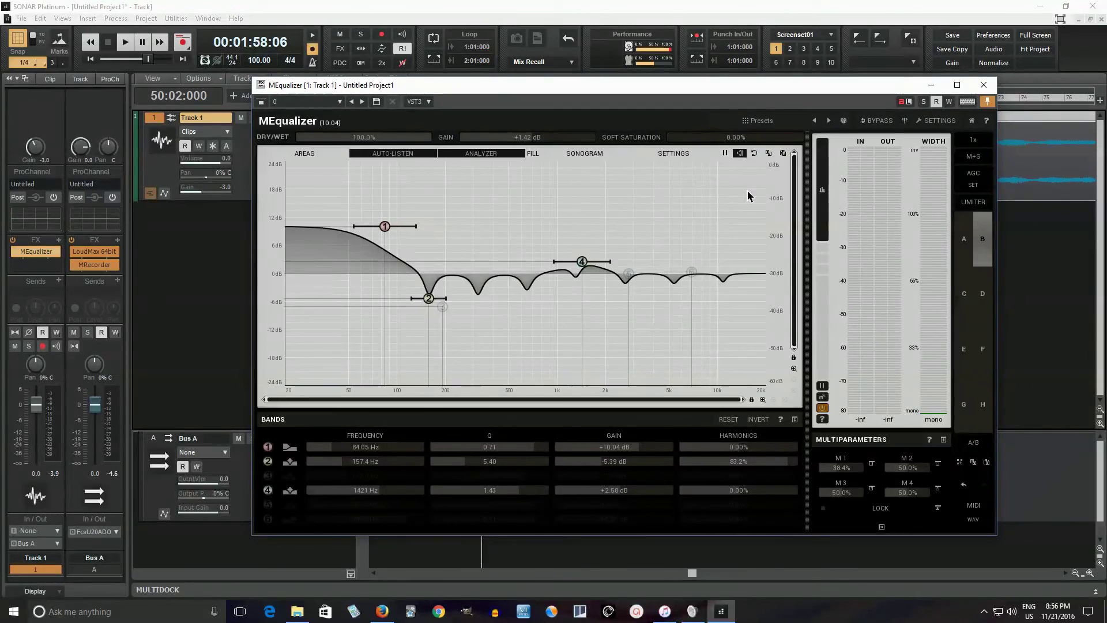
- Reset the GAIN slider from +1.42 dB to 0.00 dB
double_click(559, 135)
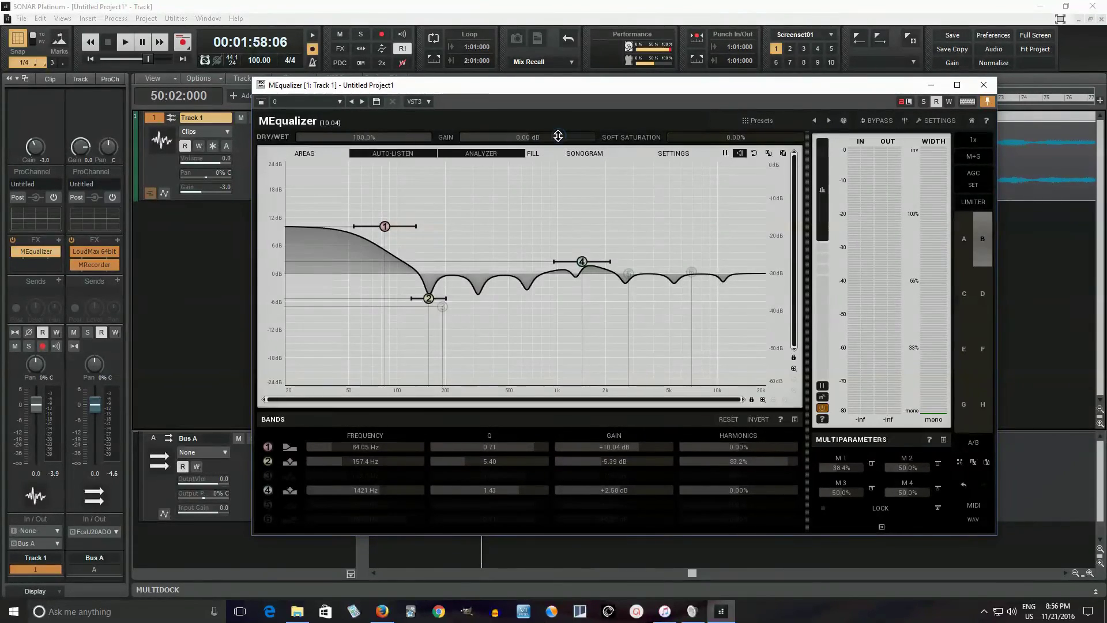